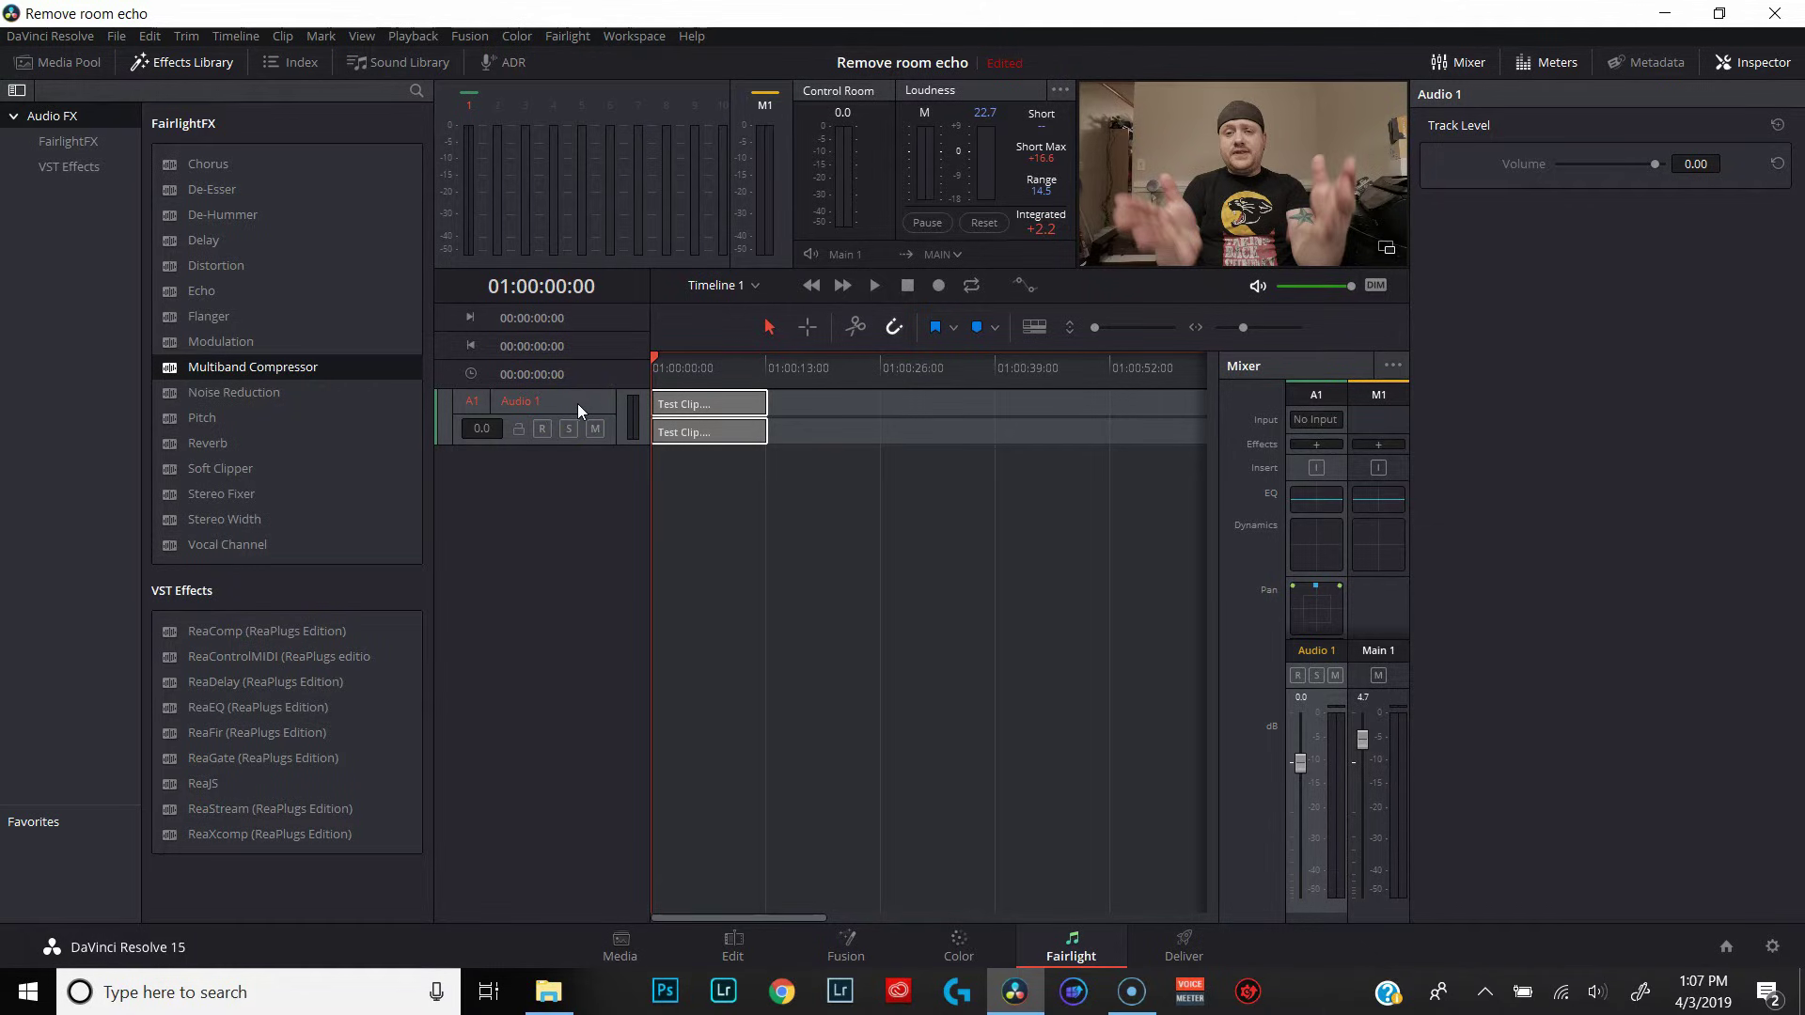
Change the Audio 1 track type to Mono, then select the Test Clip on the timeline.
right_click(588, 410)
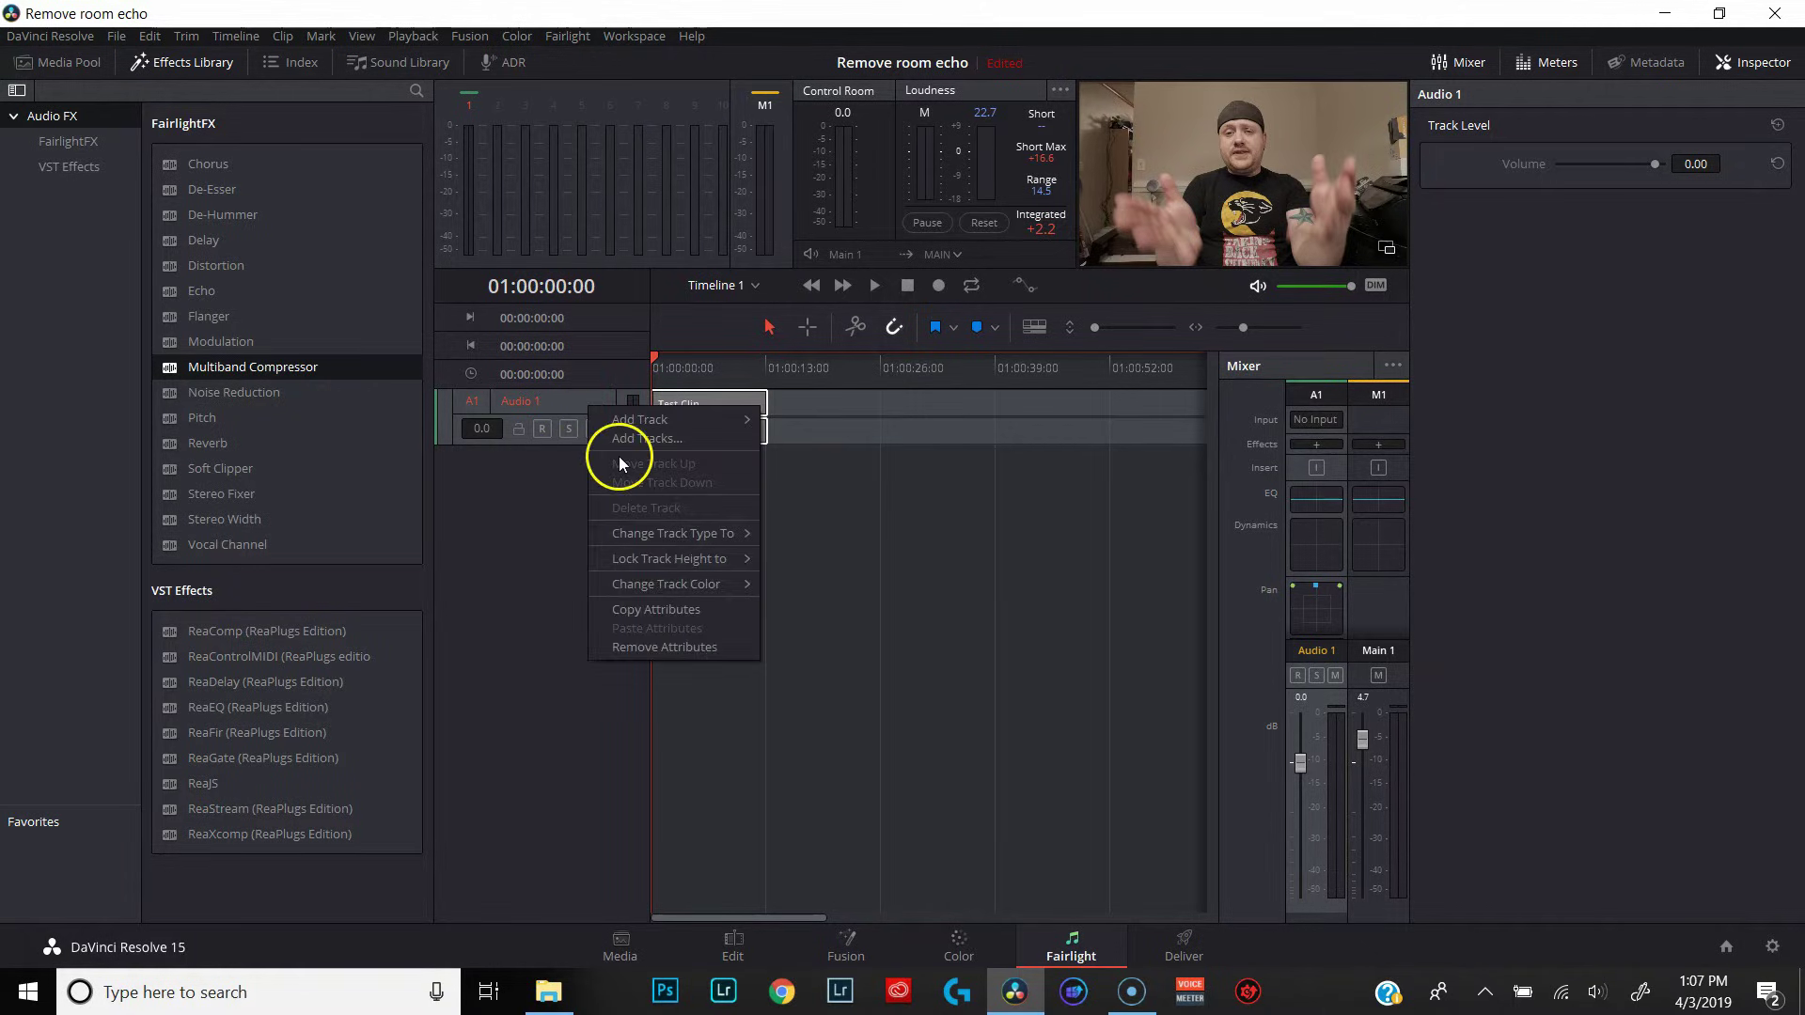
mouse_move(665, 534)
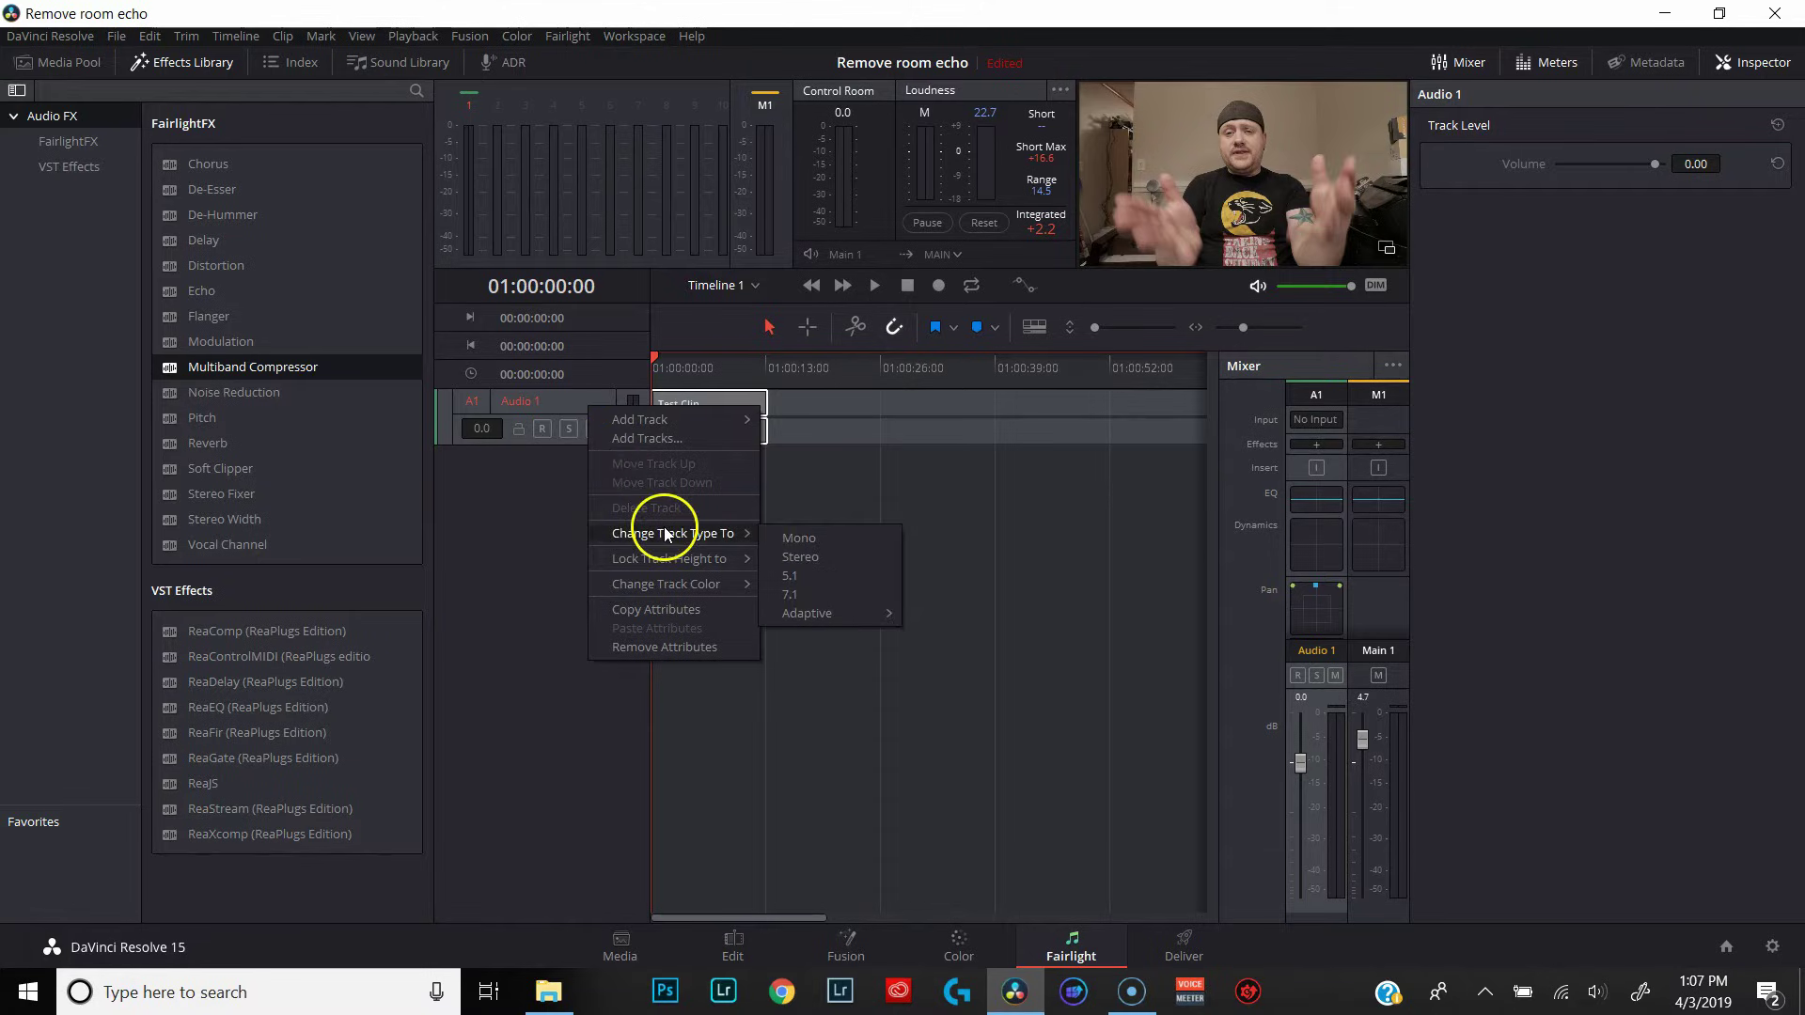
click(787, 538)
click(681, 428)
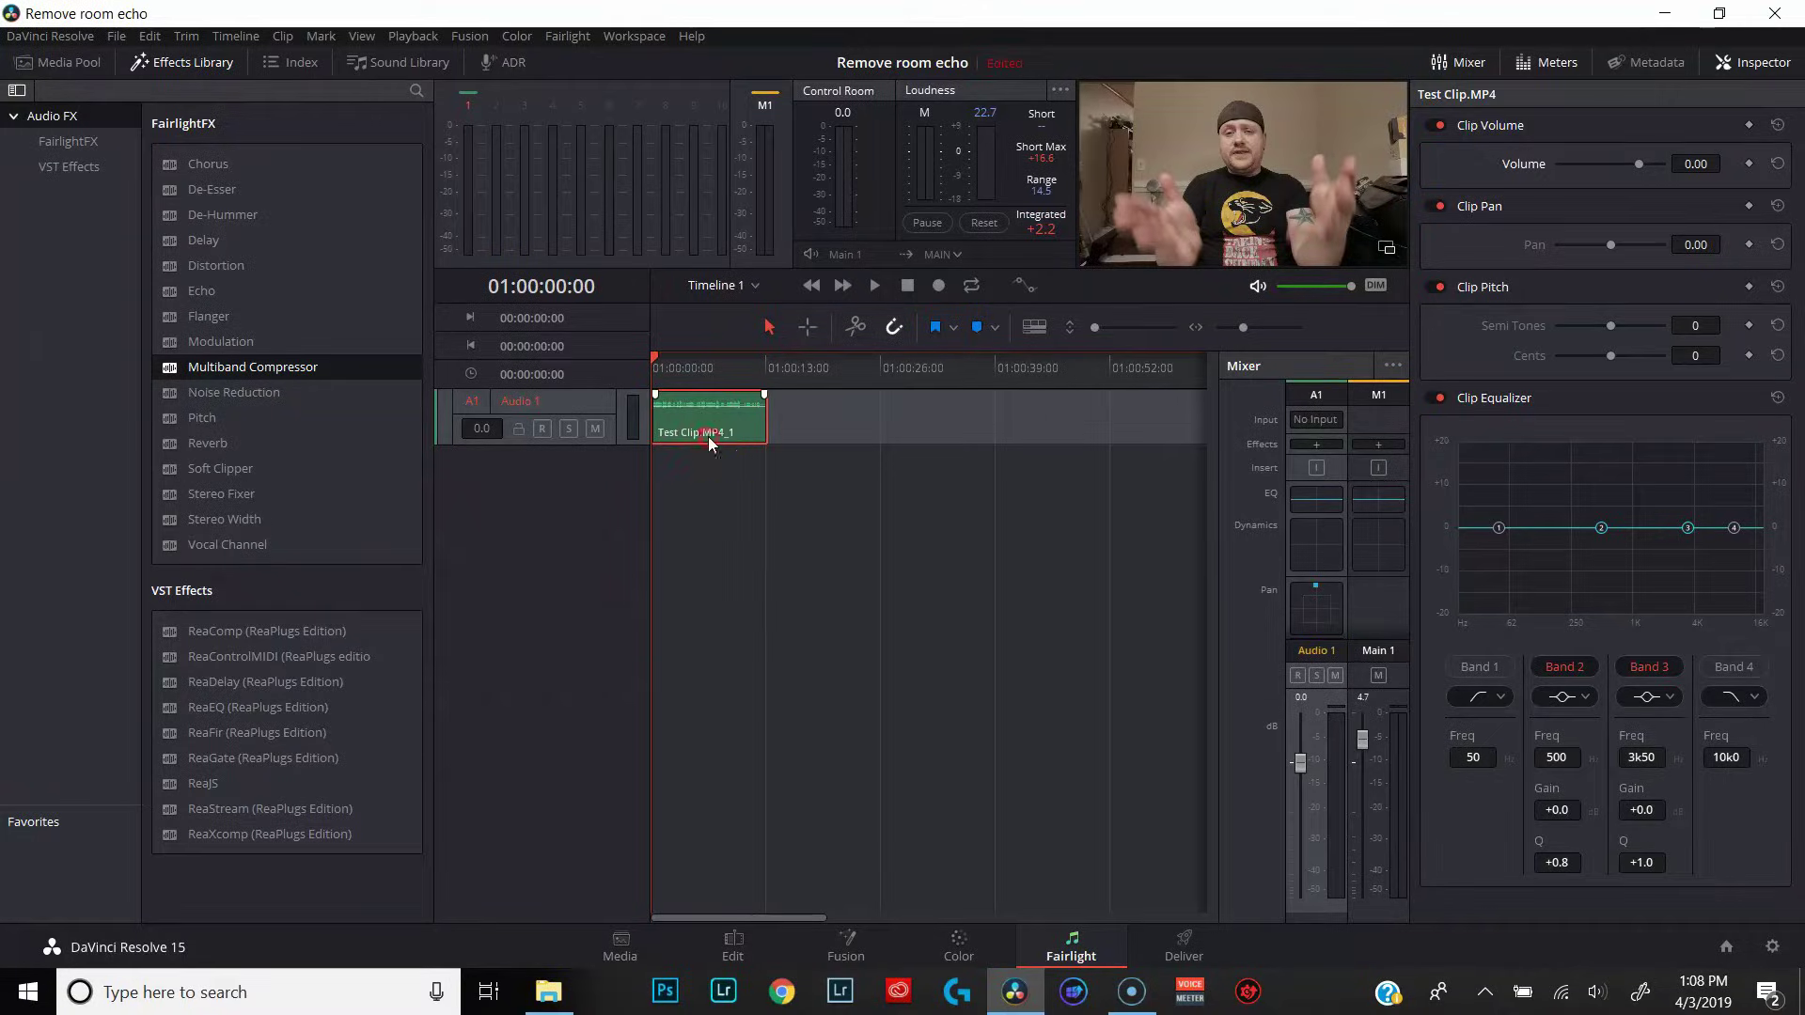
Normalize the Test Clip's audio levels to a -3 dBFS reference level, then deselect the clip.
right_click(708, 437)
click(780, 602)
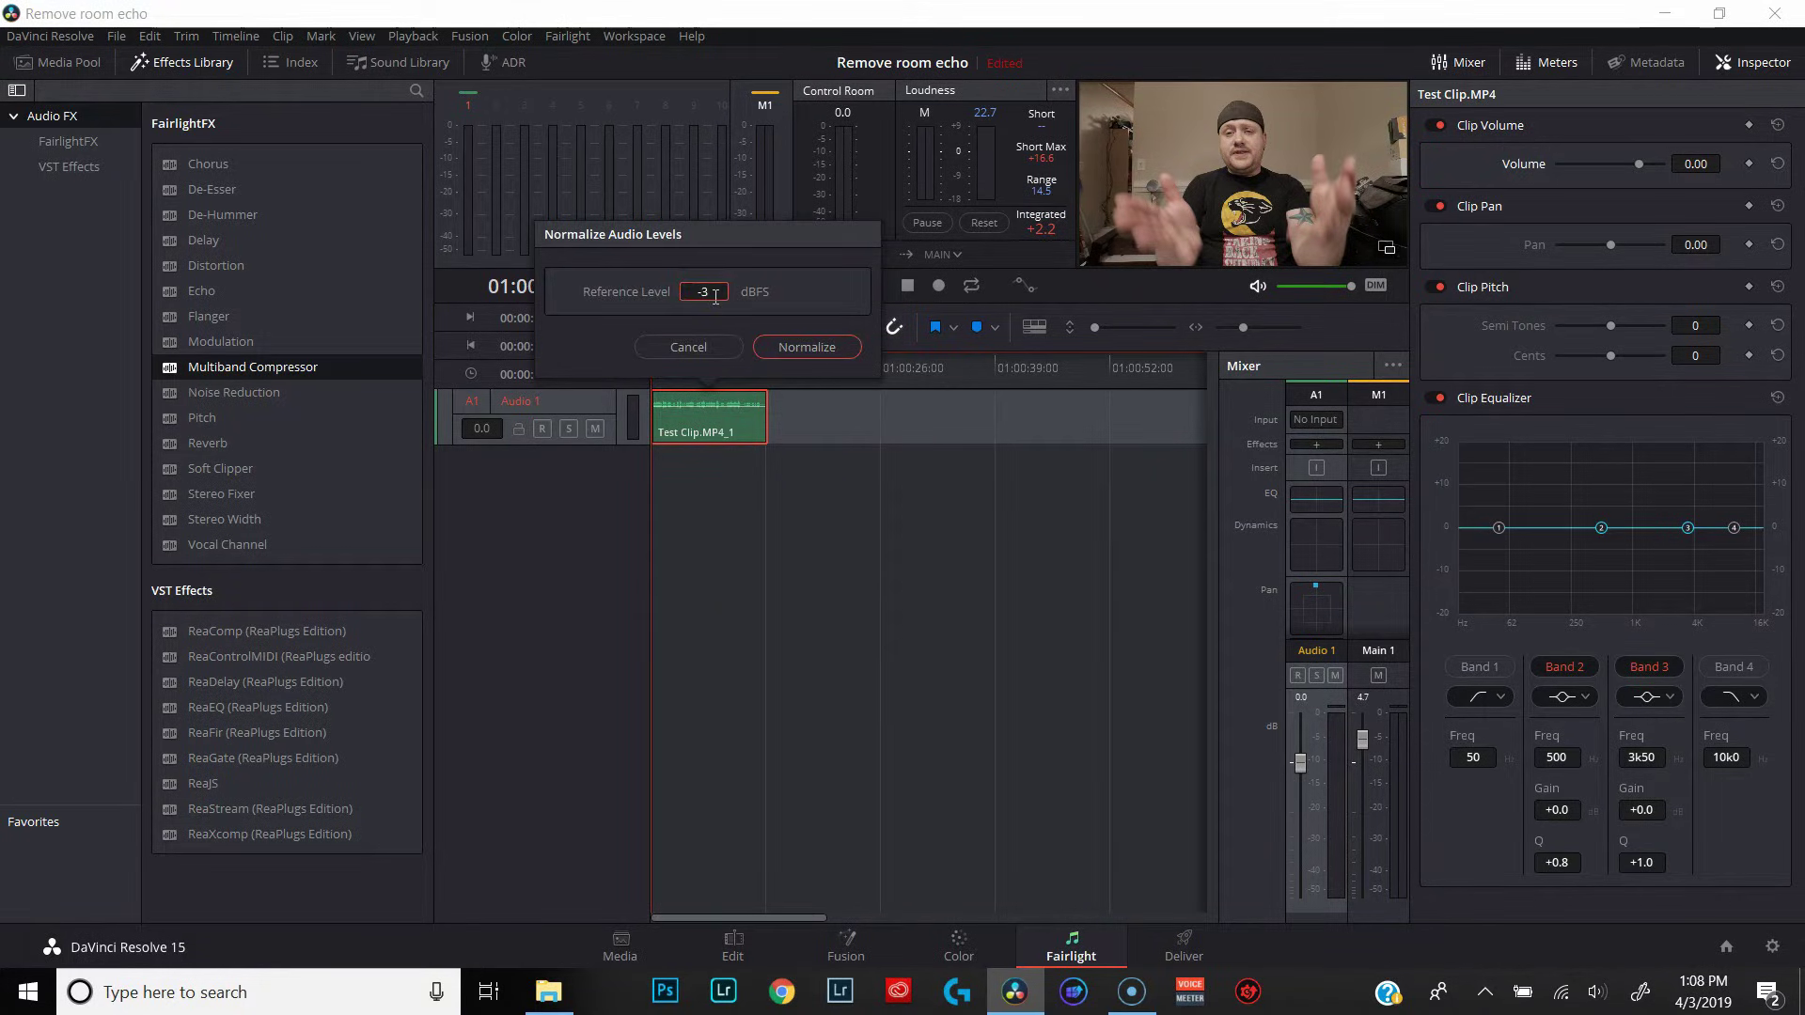
click(798, 346)
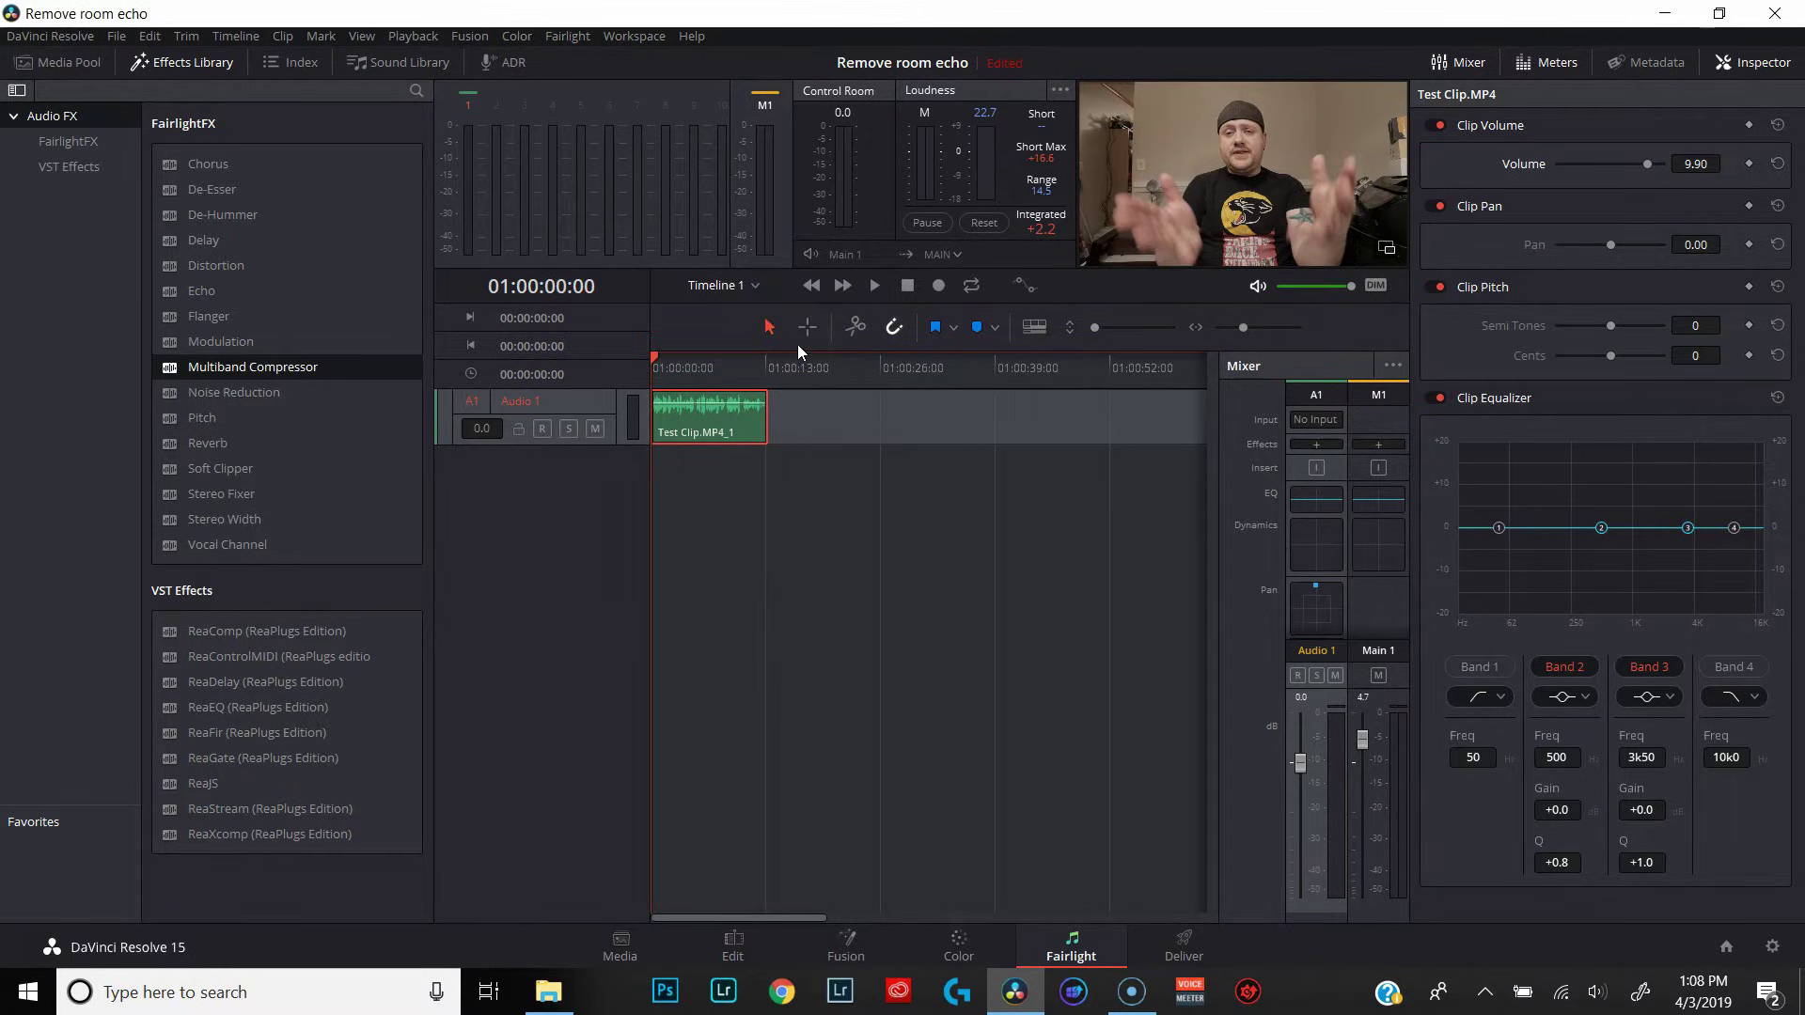
click(583, 420)
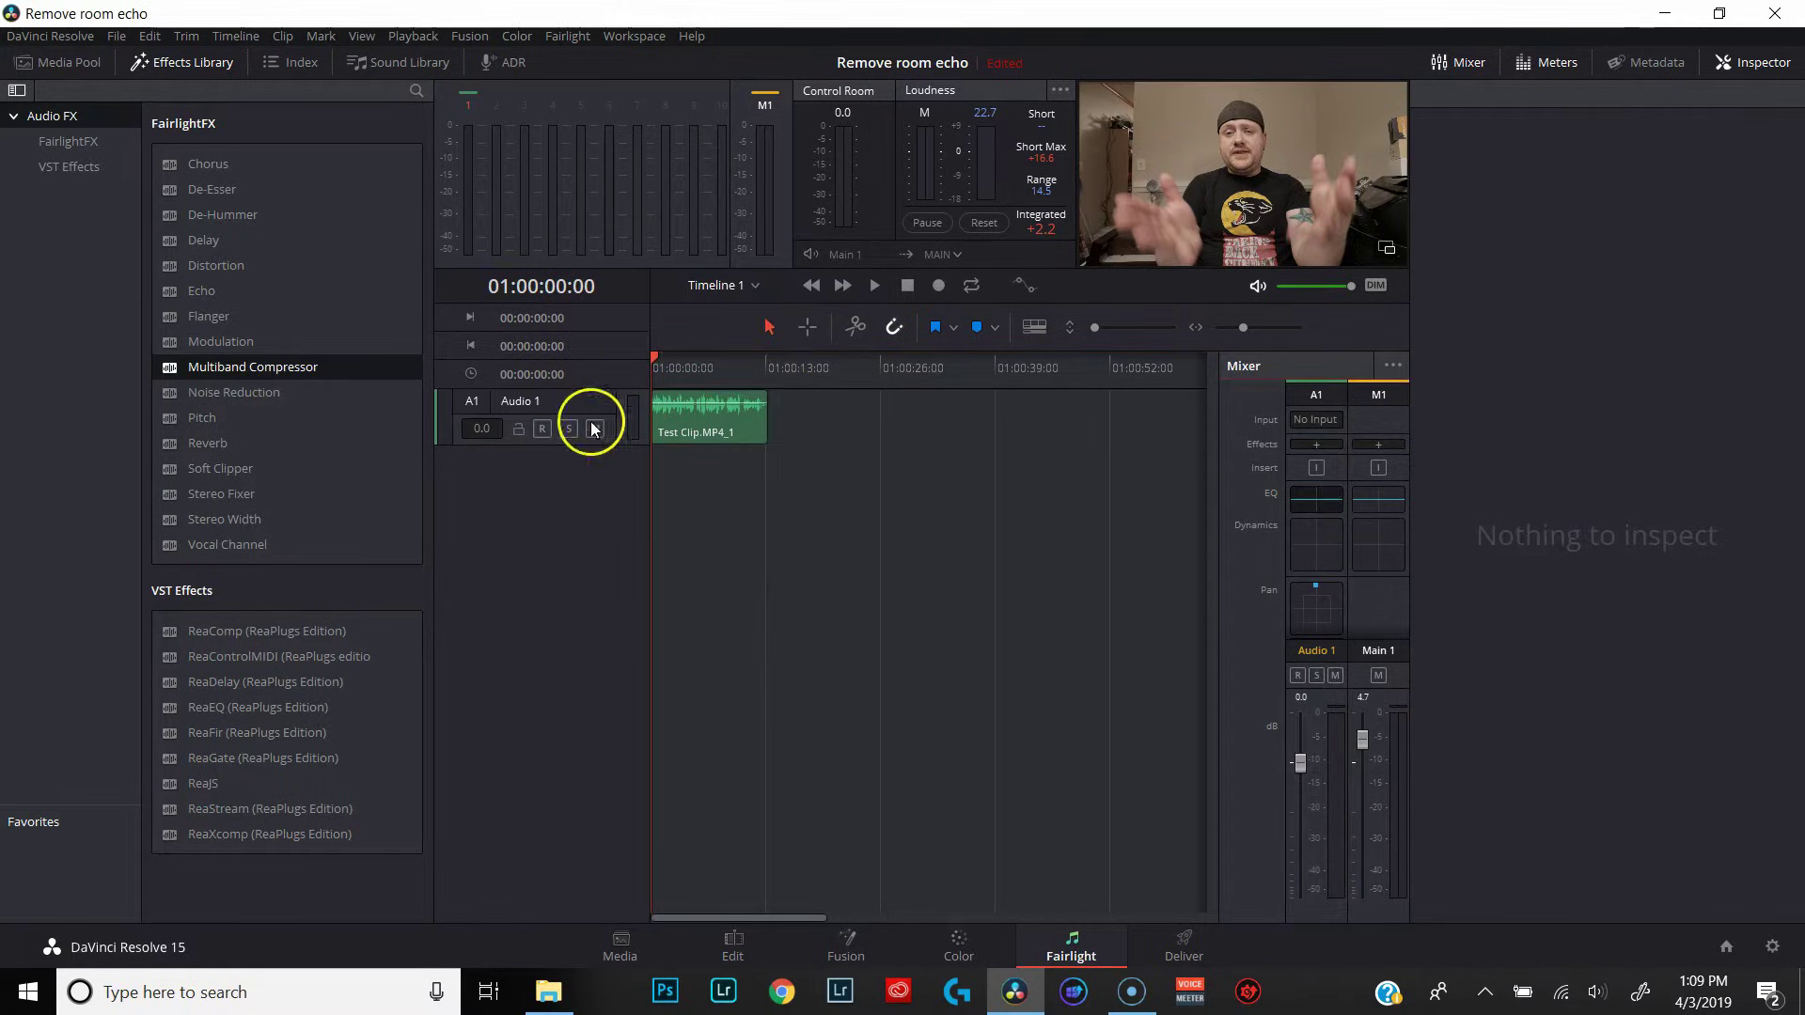
Open the Audio 1 equalizer and enable the Band 1 low cut and Band 6 high cut.
click(1303, 500)
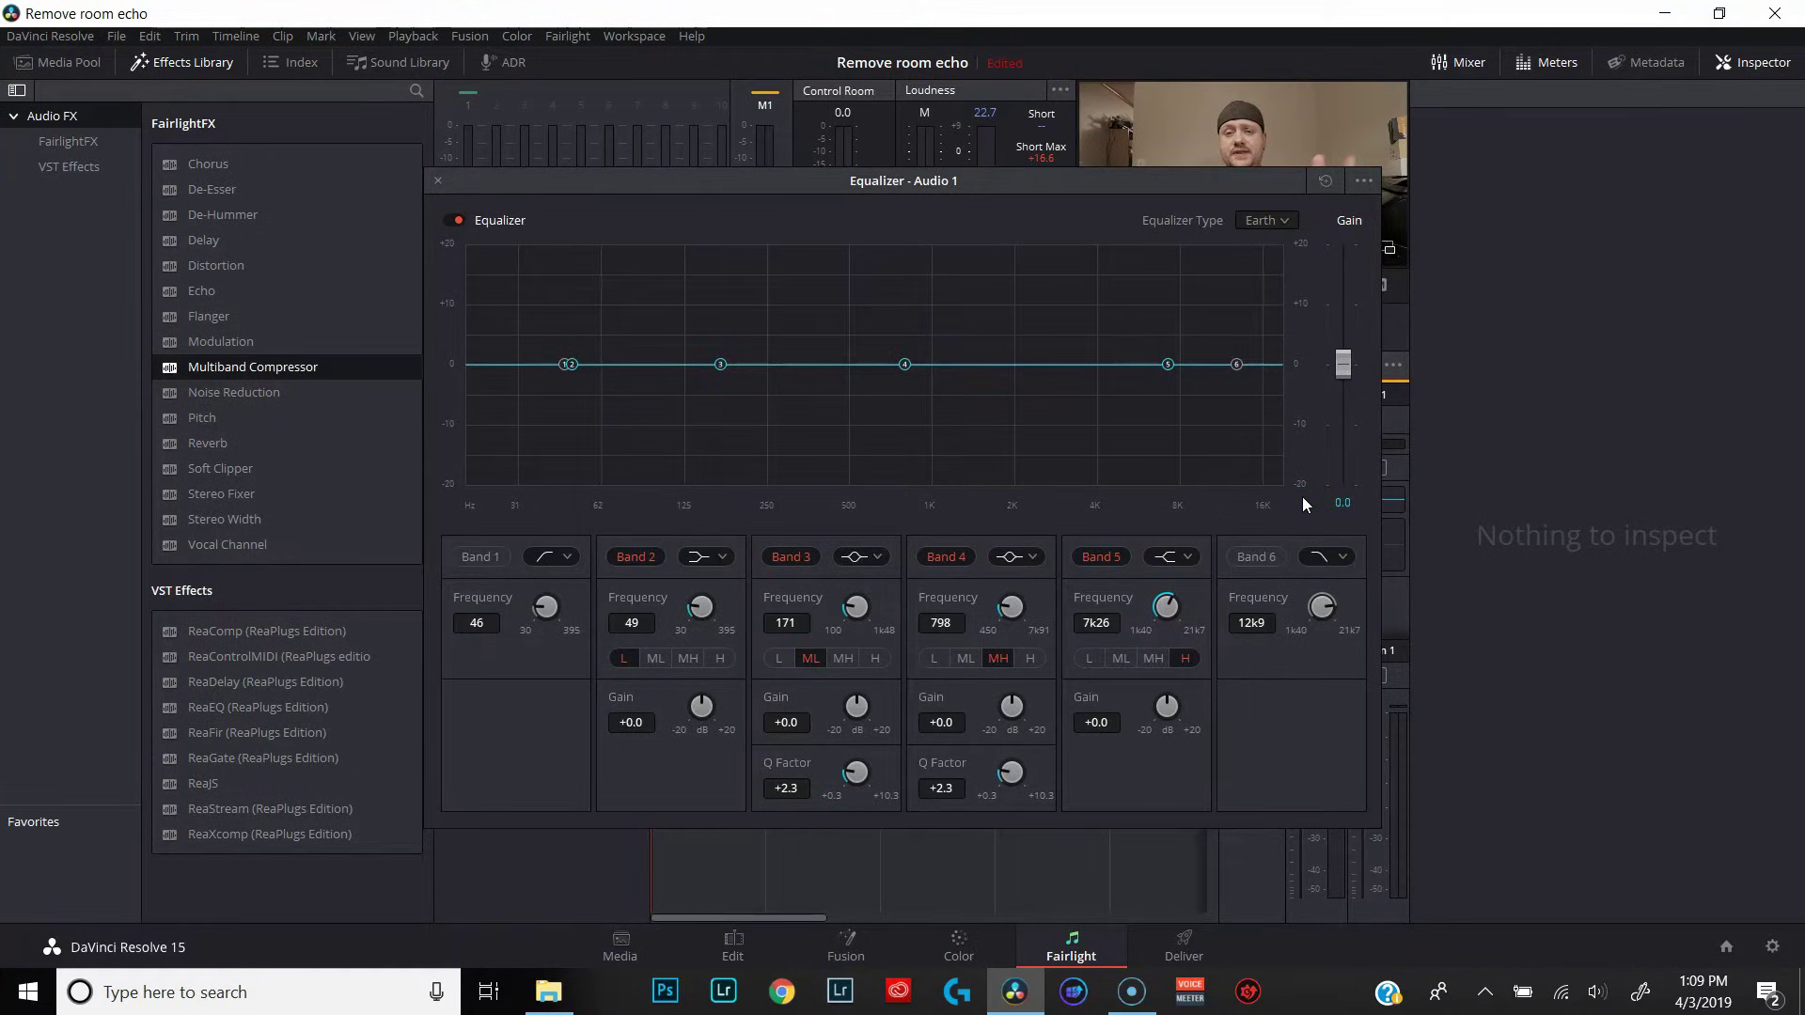
click(480, 557)
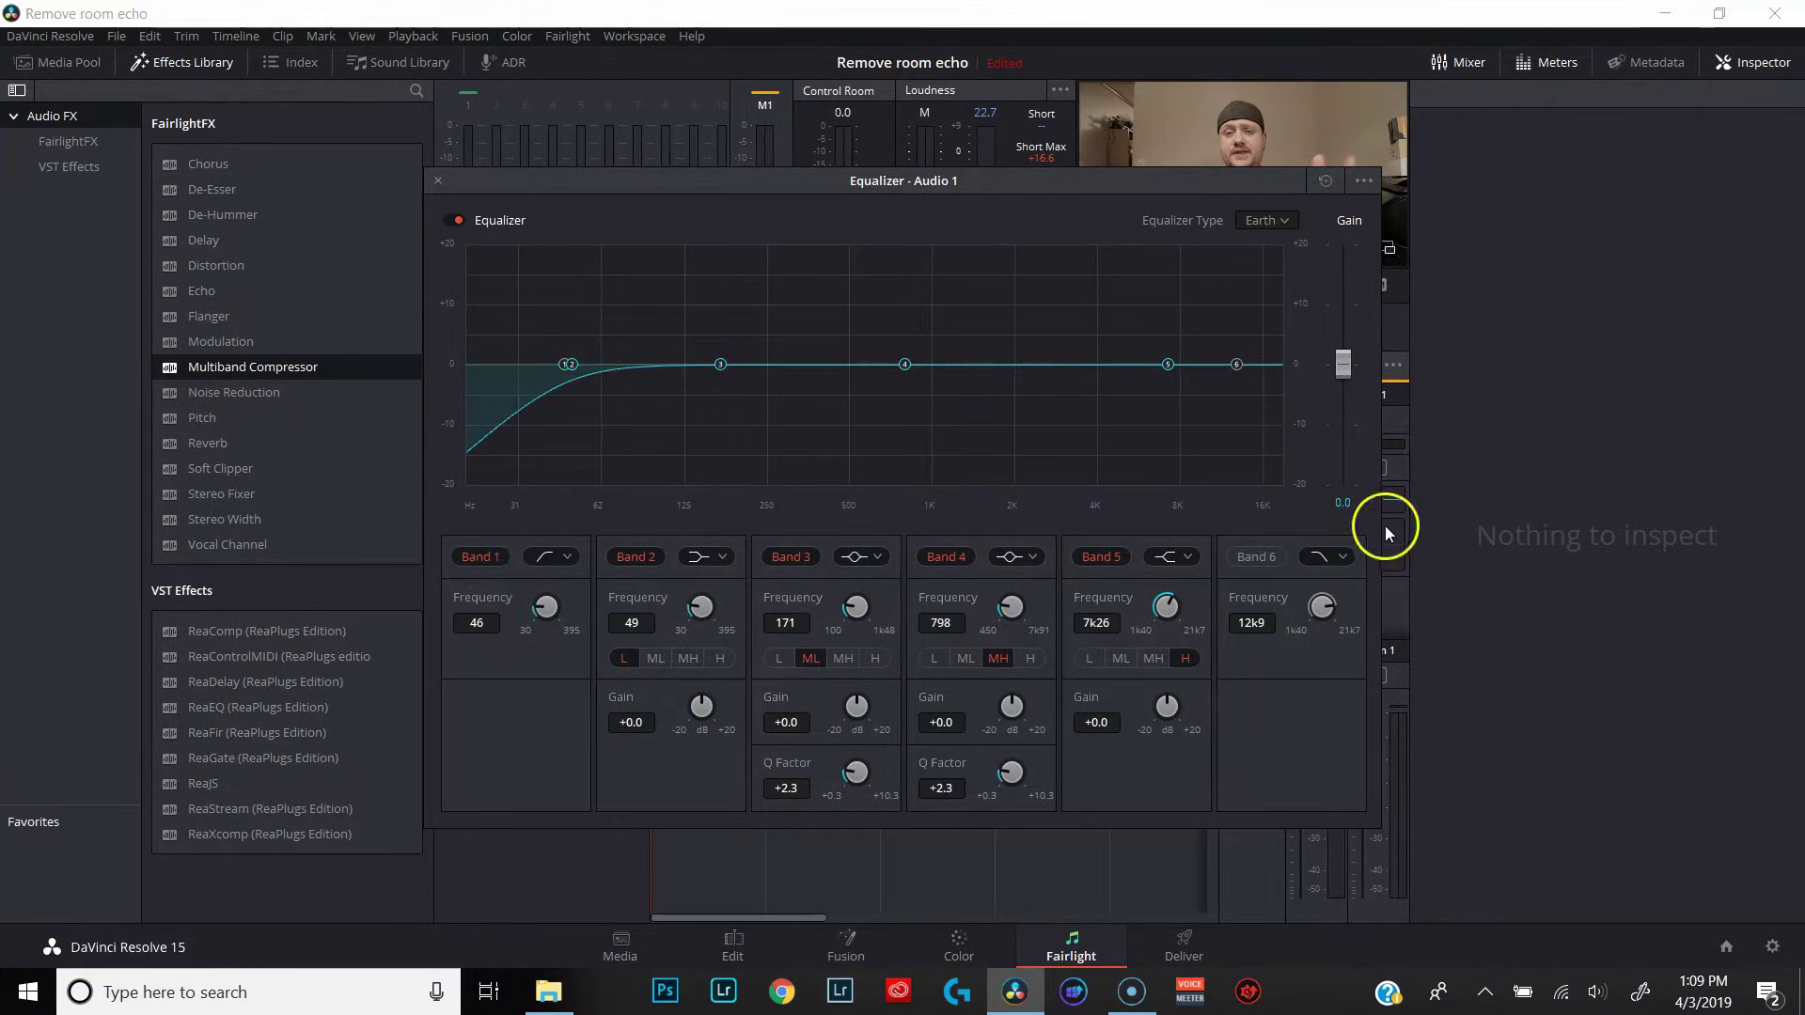
click(1250, 557)
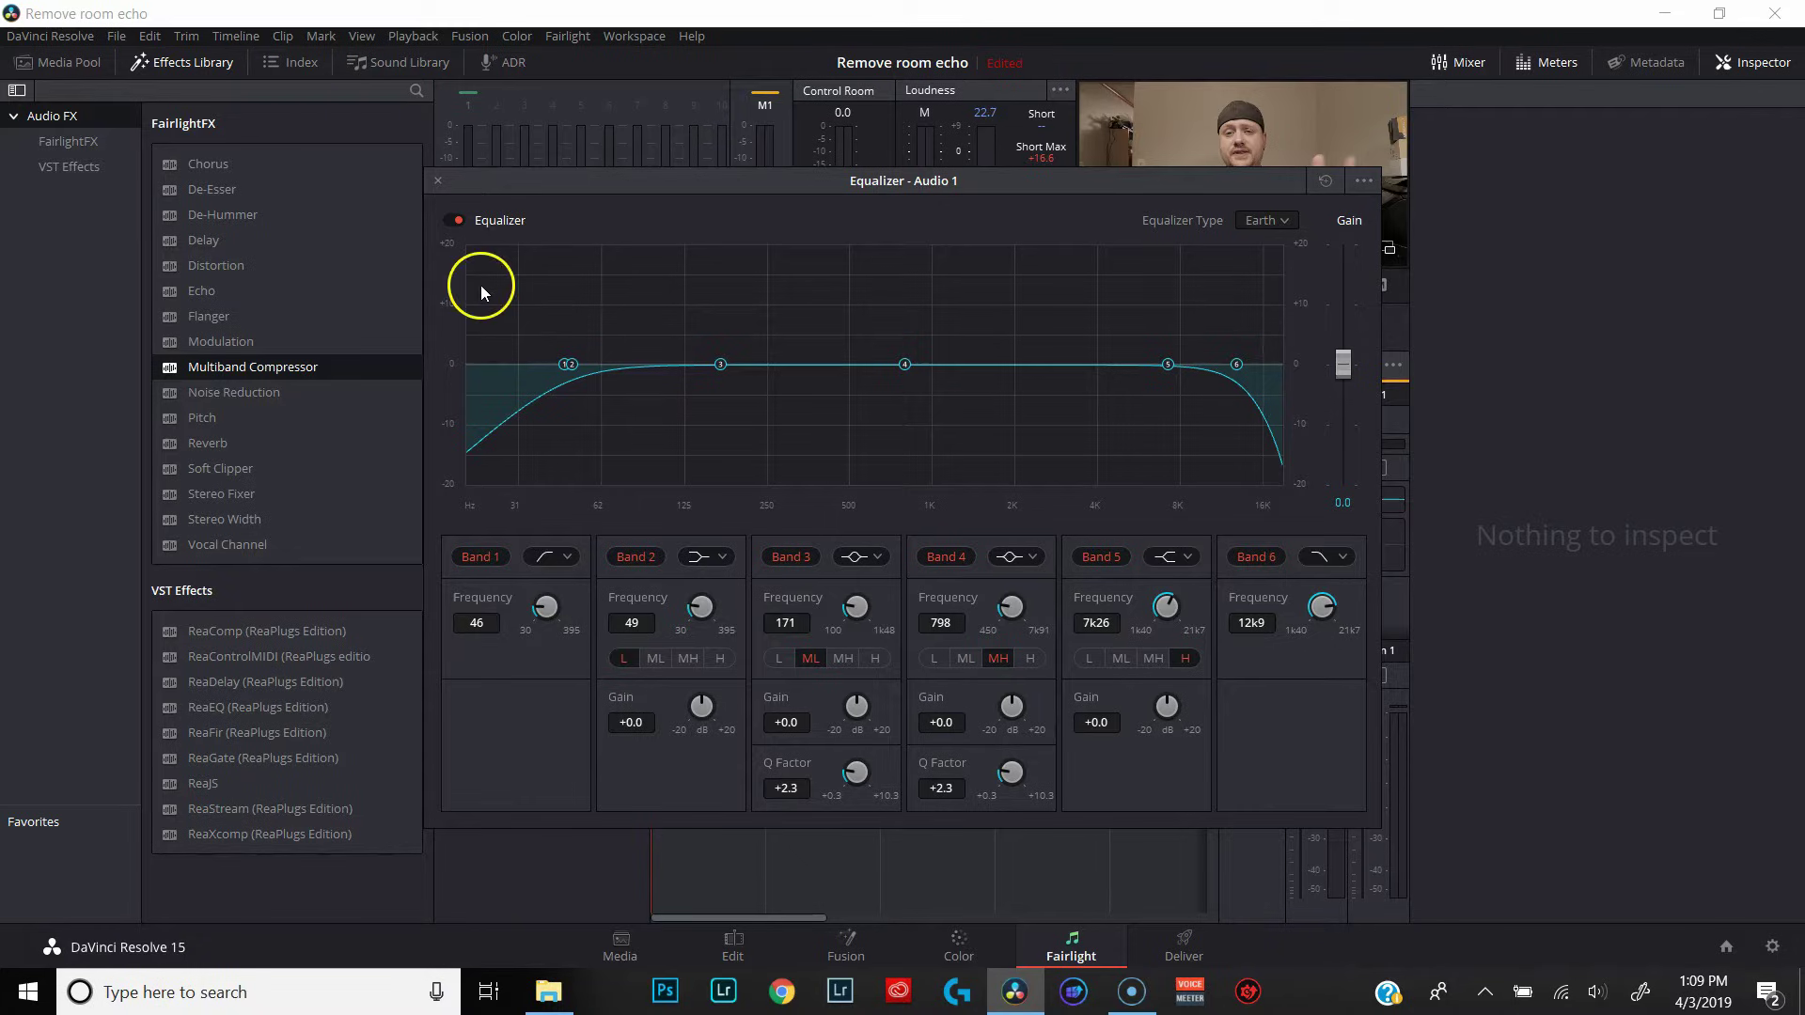
Set the filter shape of Bands 2 and 5 to Bell.
click(722, 558)
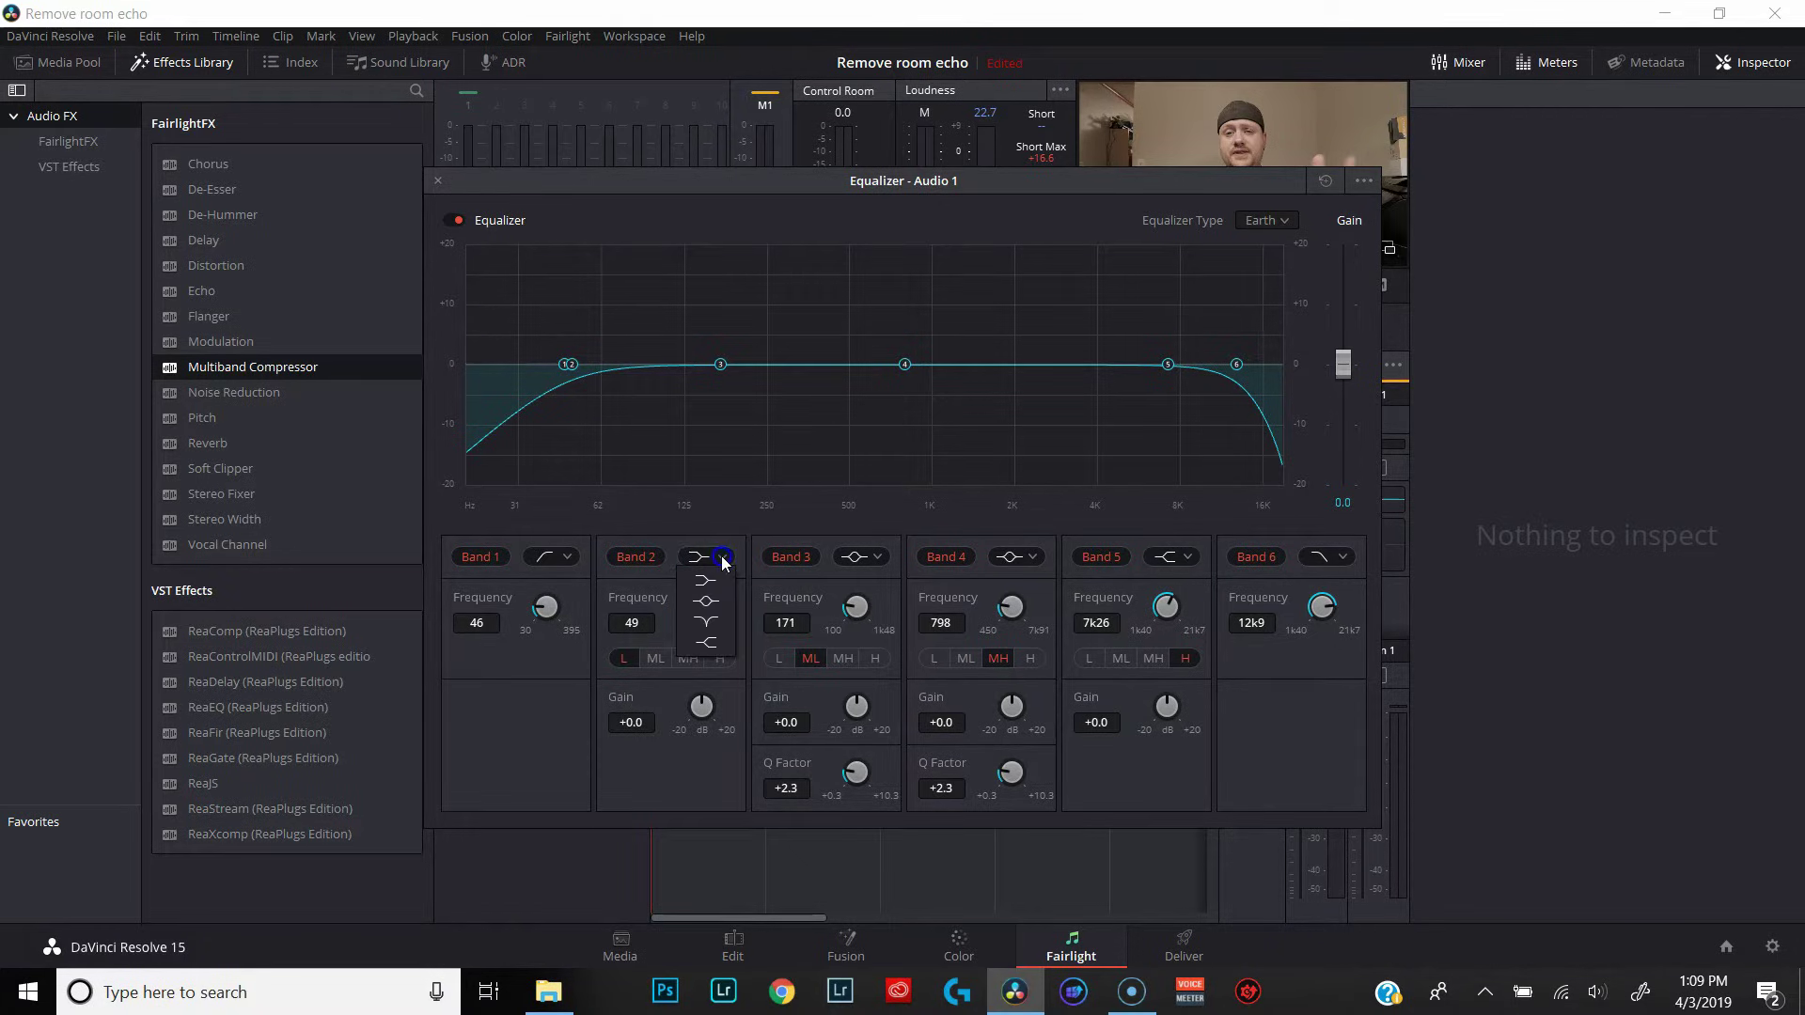
click(707, 602)
click(1171, 558)
click(1176, 601)
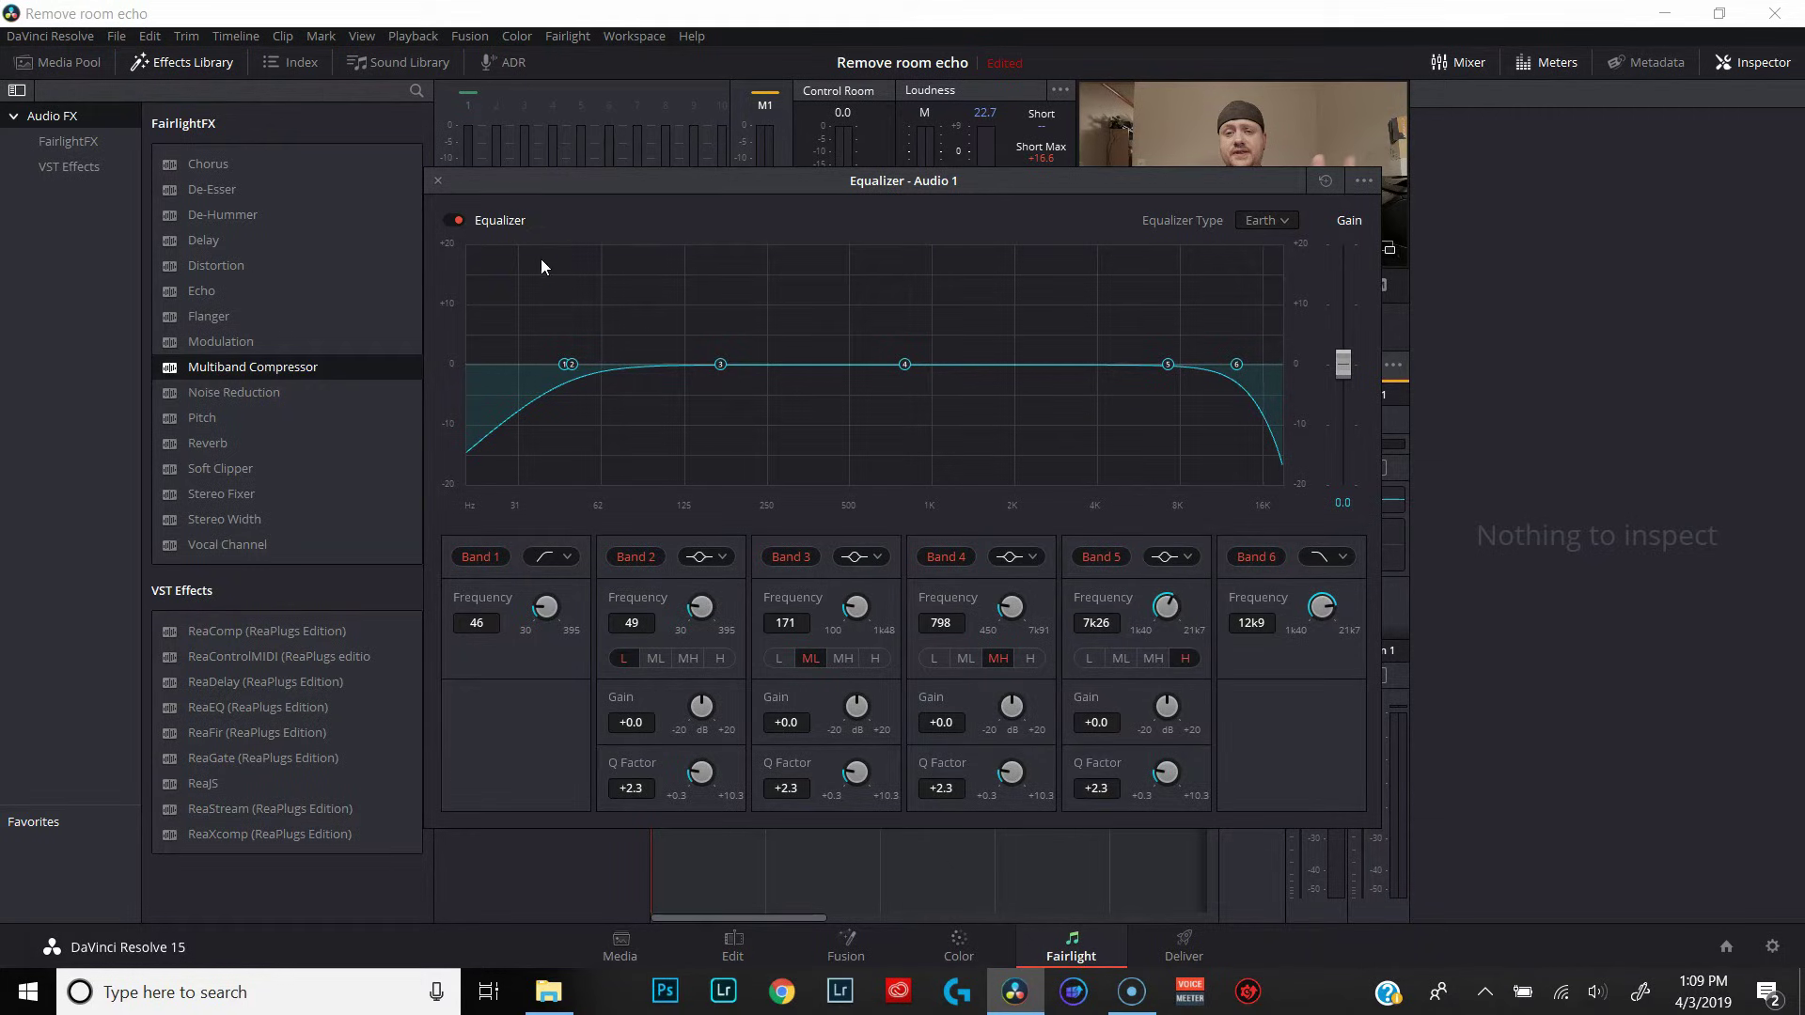
Narrow the Q Factor of bands 2, 4 and 5 to +10.3.
drag(701, 772, 1057, 769)
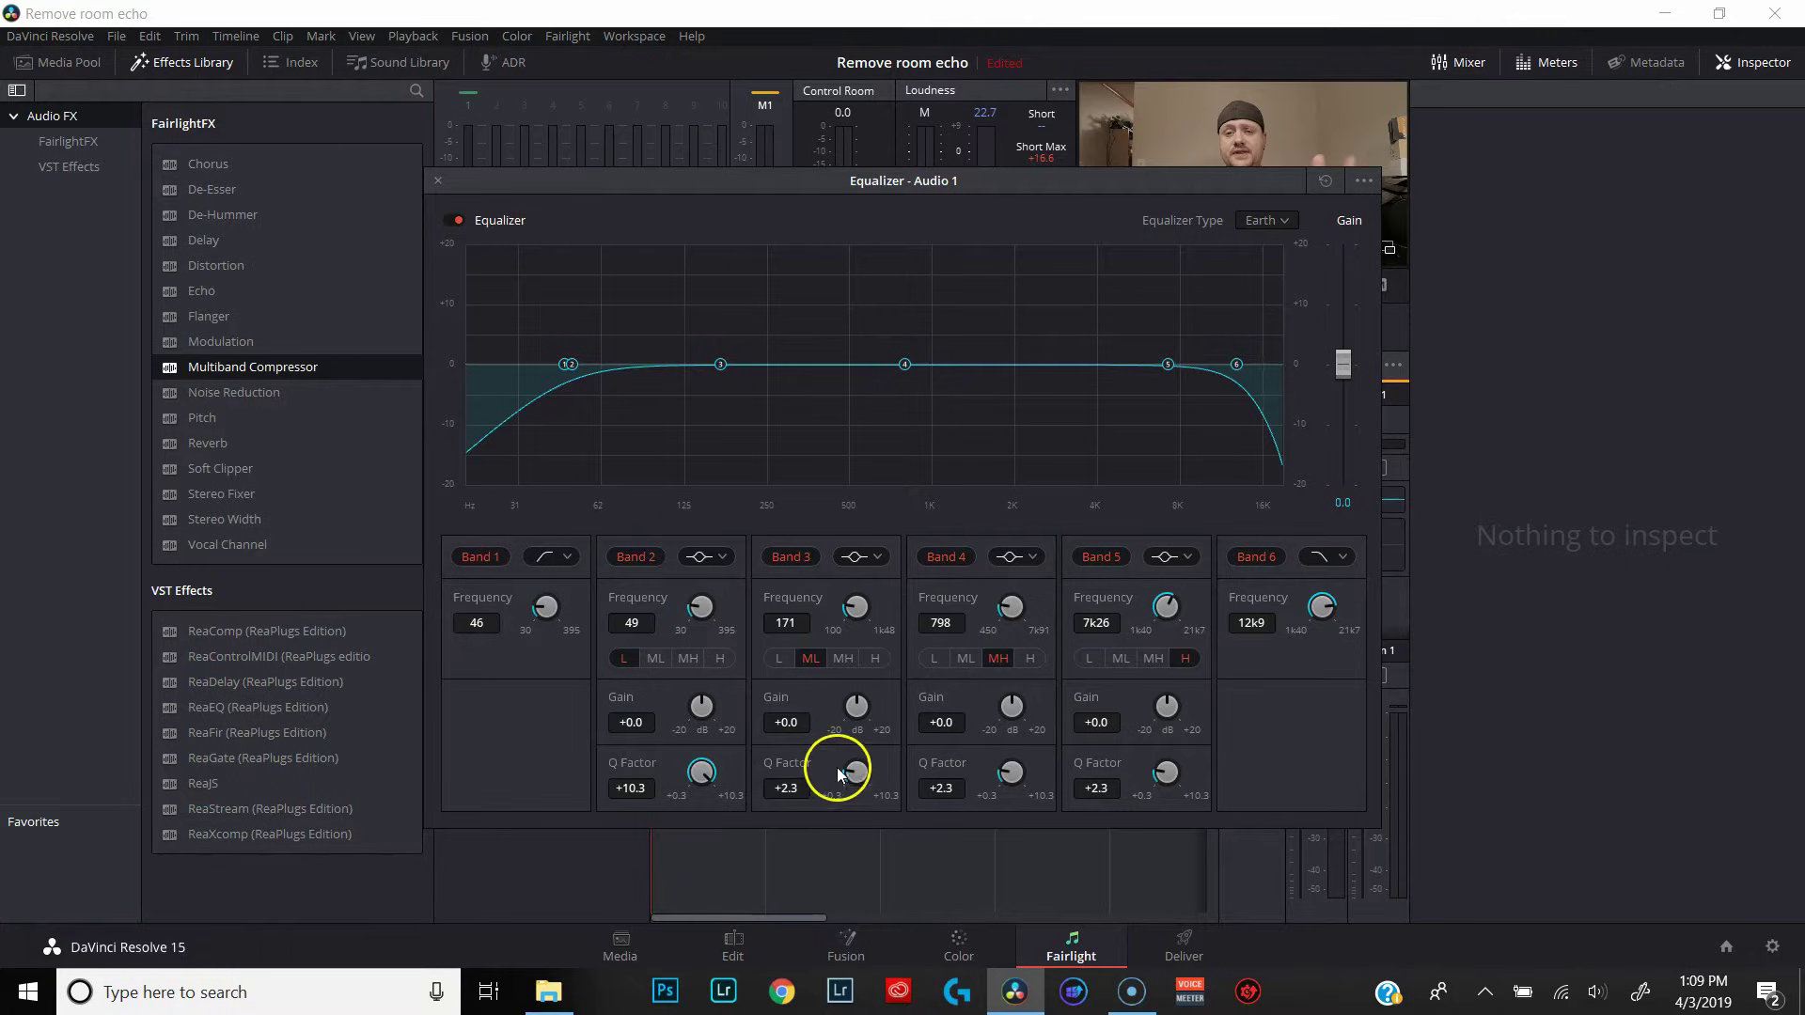
drag(1012, 776, 1373, 778)
drag(1263, 771, 1511, 762)
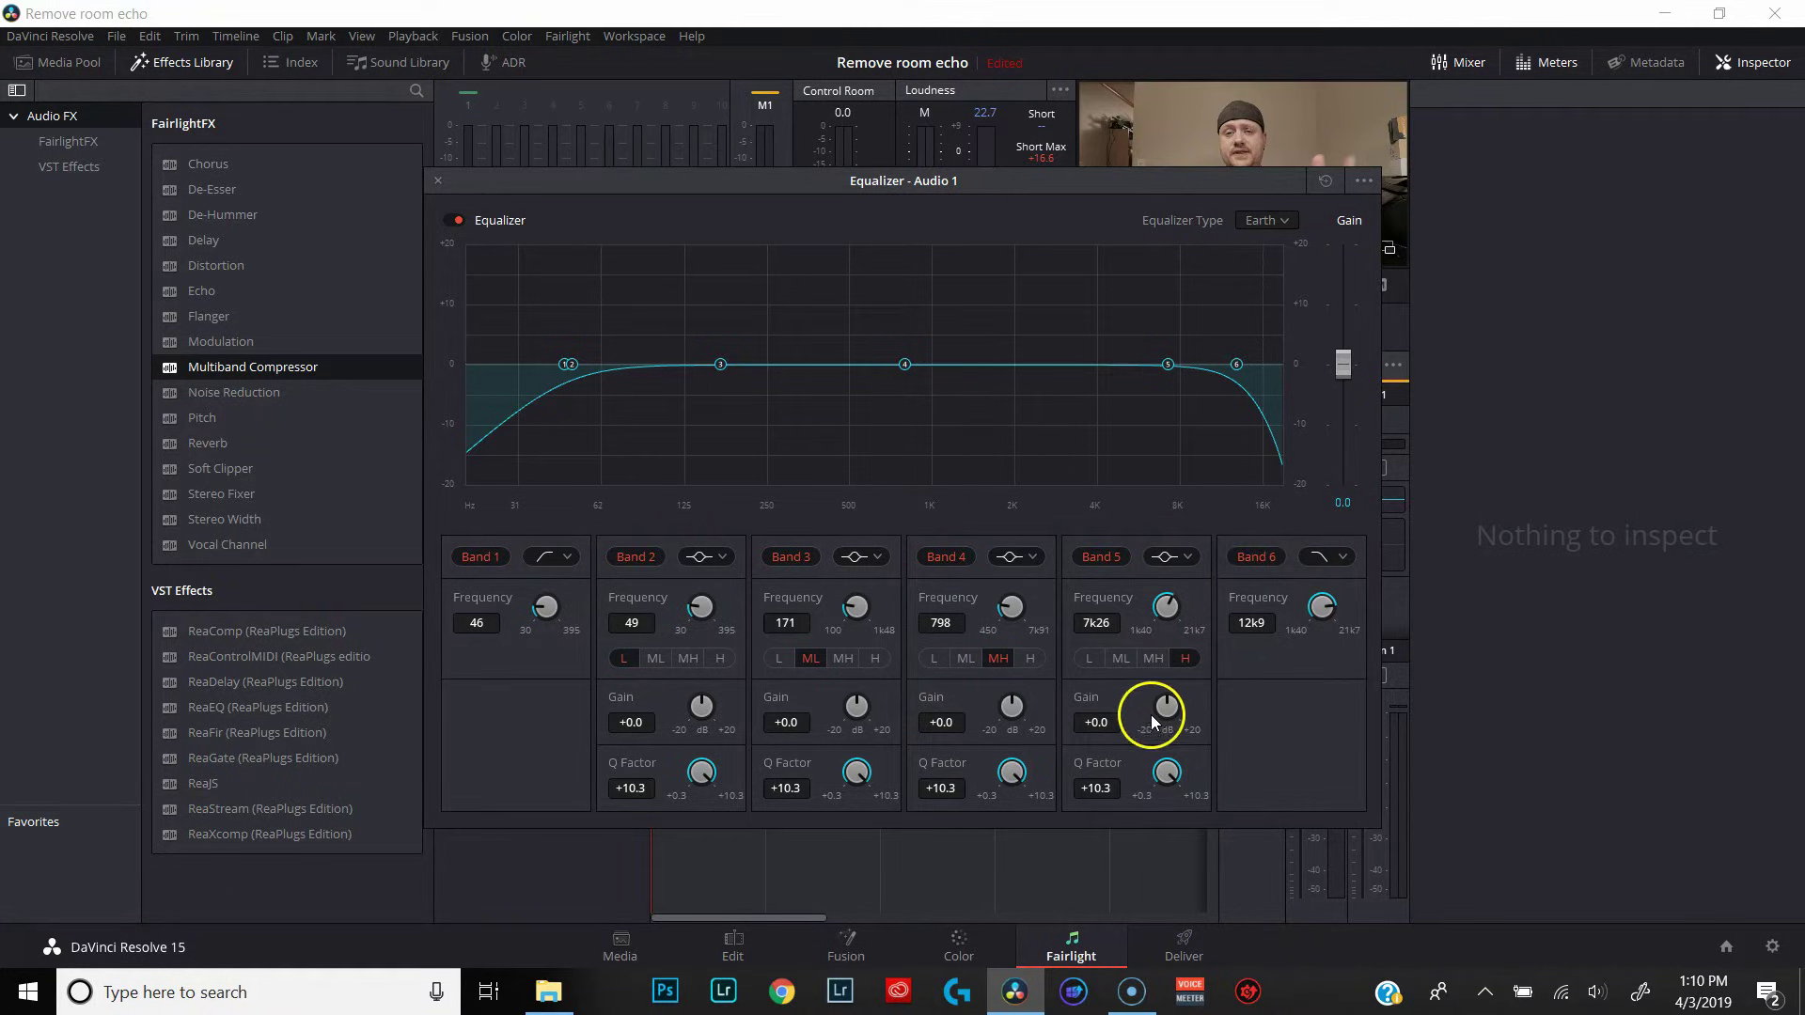
Boost Band 5 gain to +20 dB and sweep it down to 5k72 during playback.
drag(1151, 714, 1564, 708)
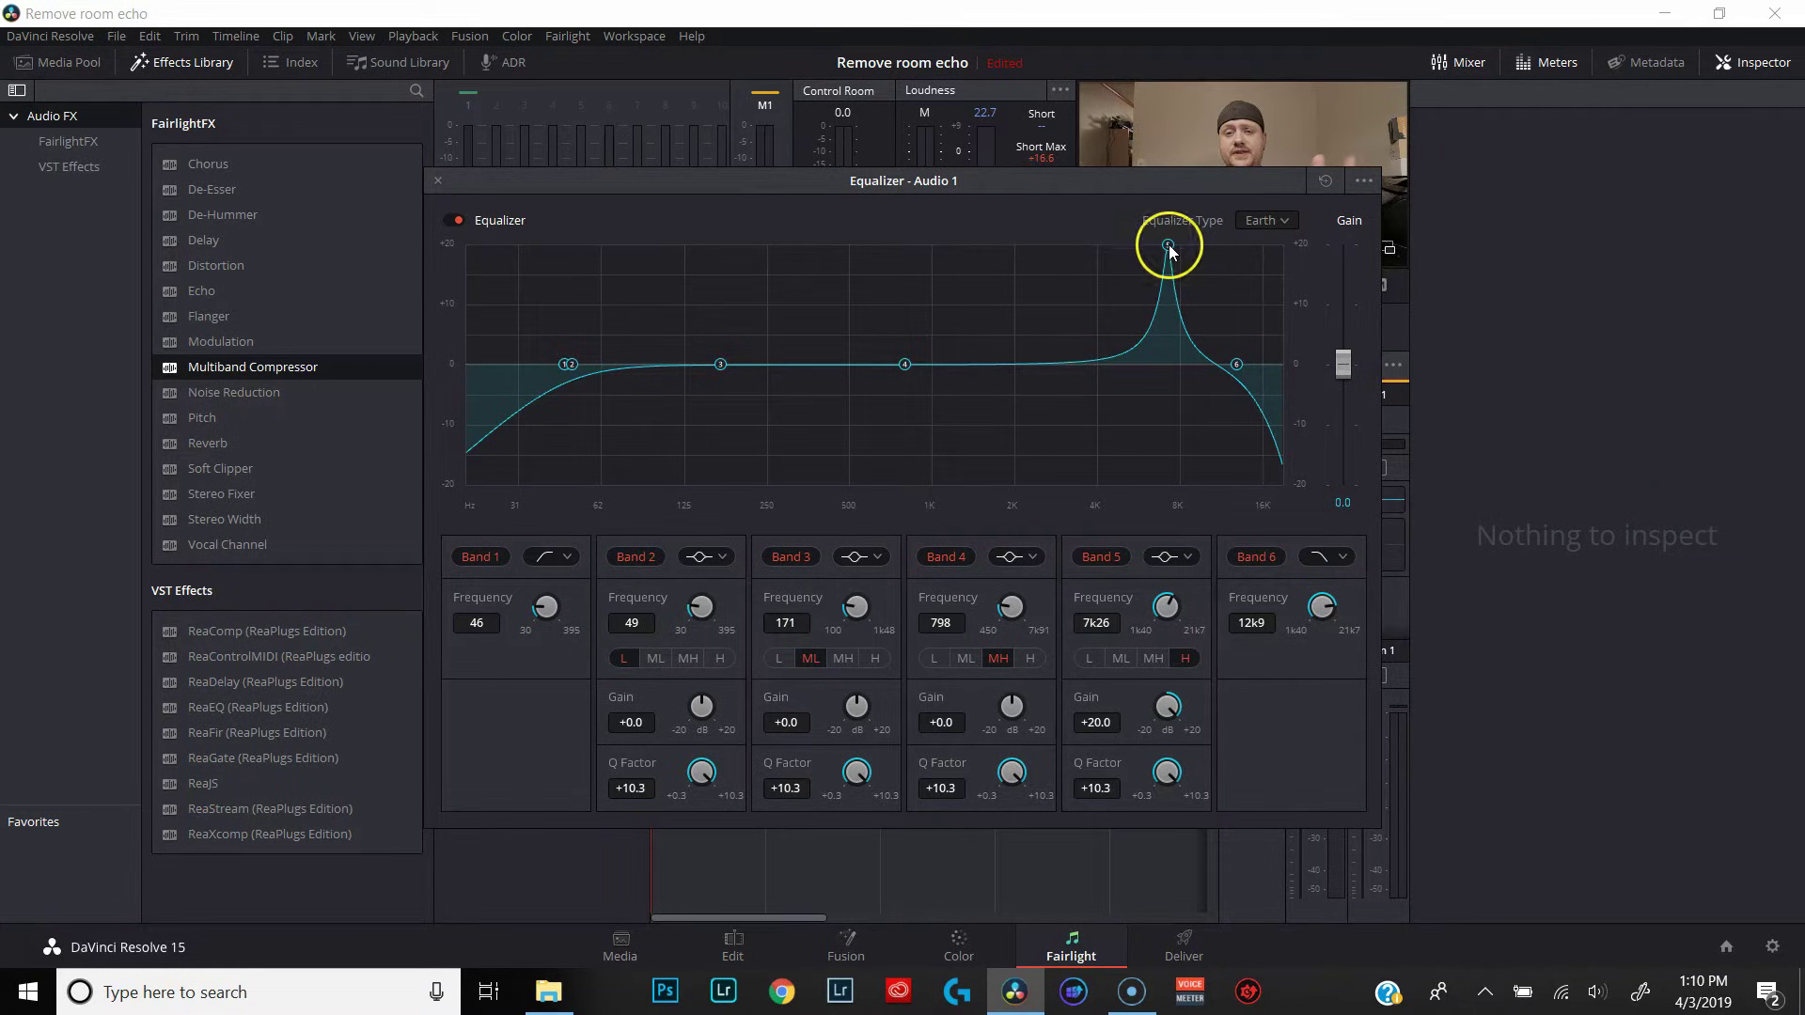
key(space)
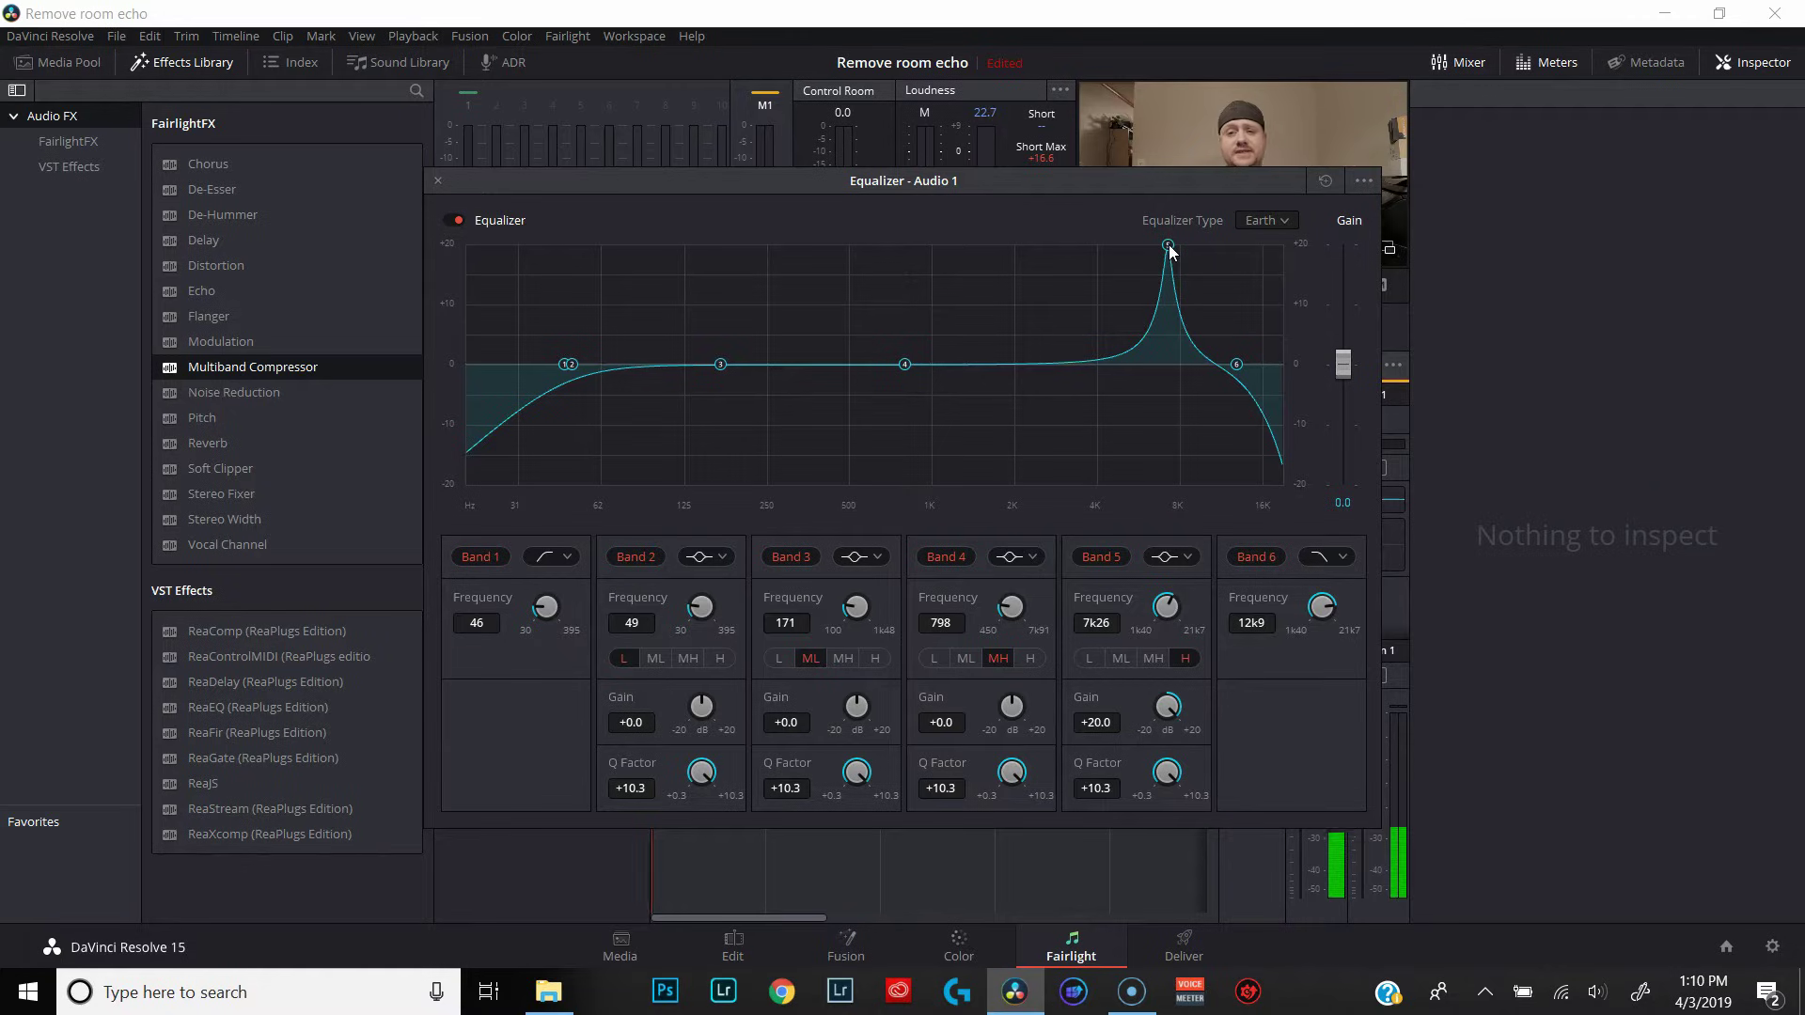
drag(1168, 247, 1106, 209)
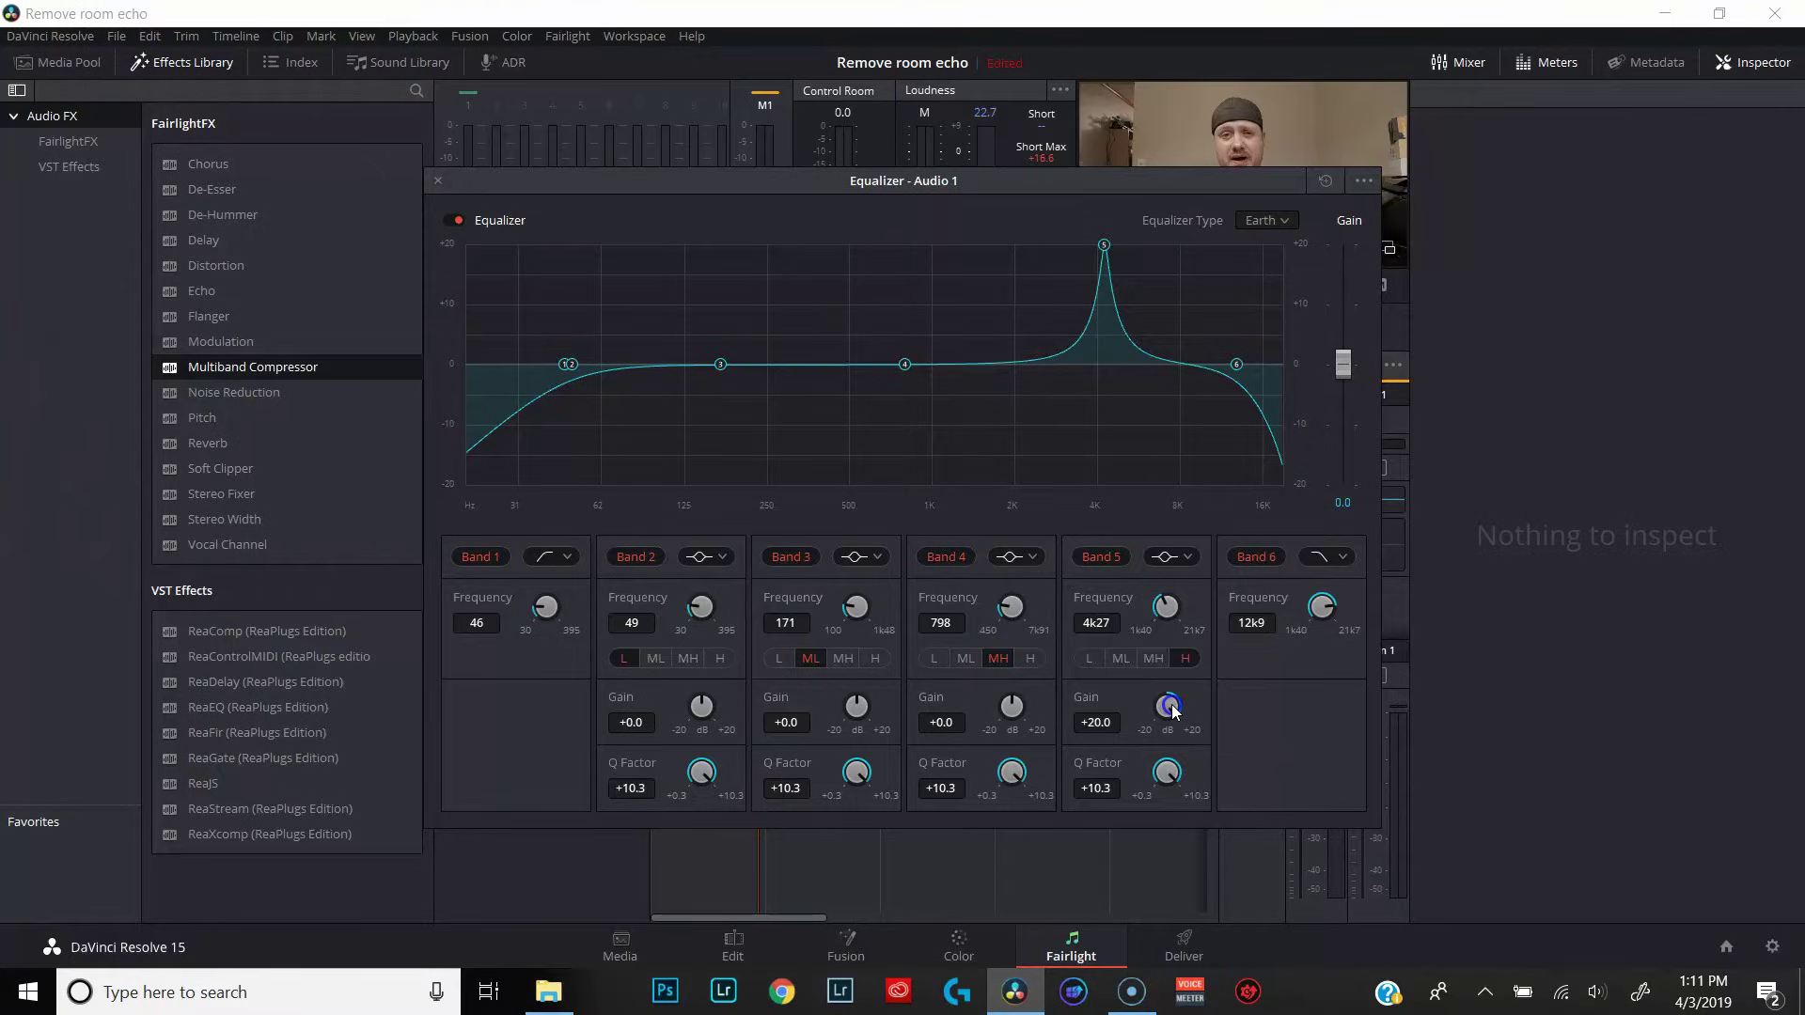
Cut Band 5 to -20 dB, then boost Band 4 +20 dB and sweep it to 2k13 during playback.
drag(1172, 711, 814, 778)
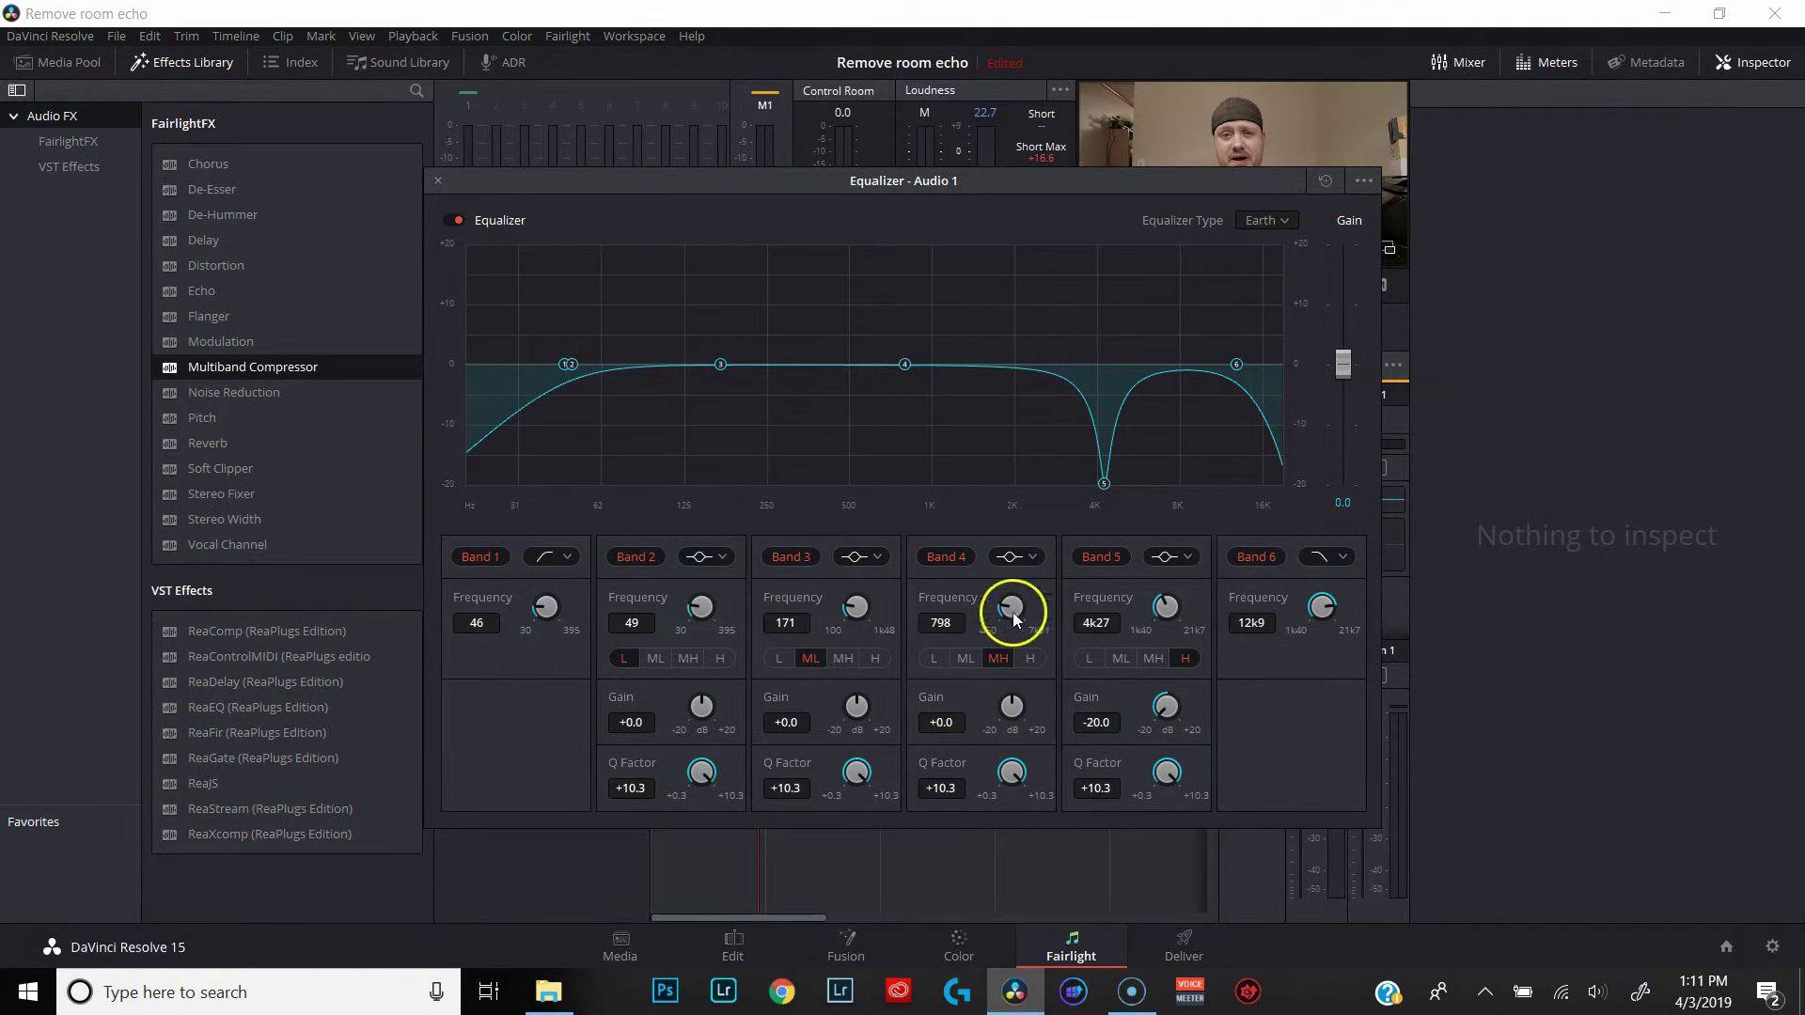
drag(1057, 713, 1293, 745)
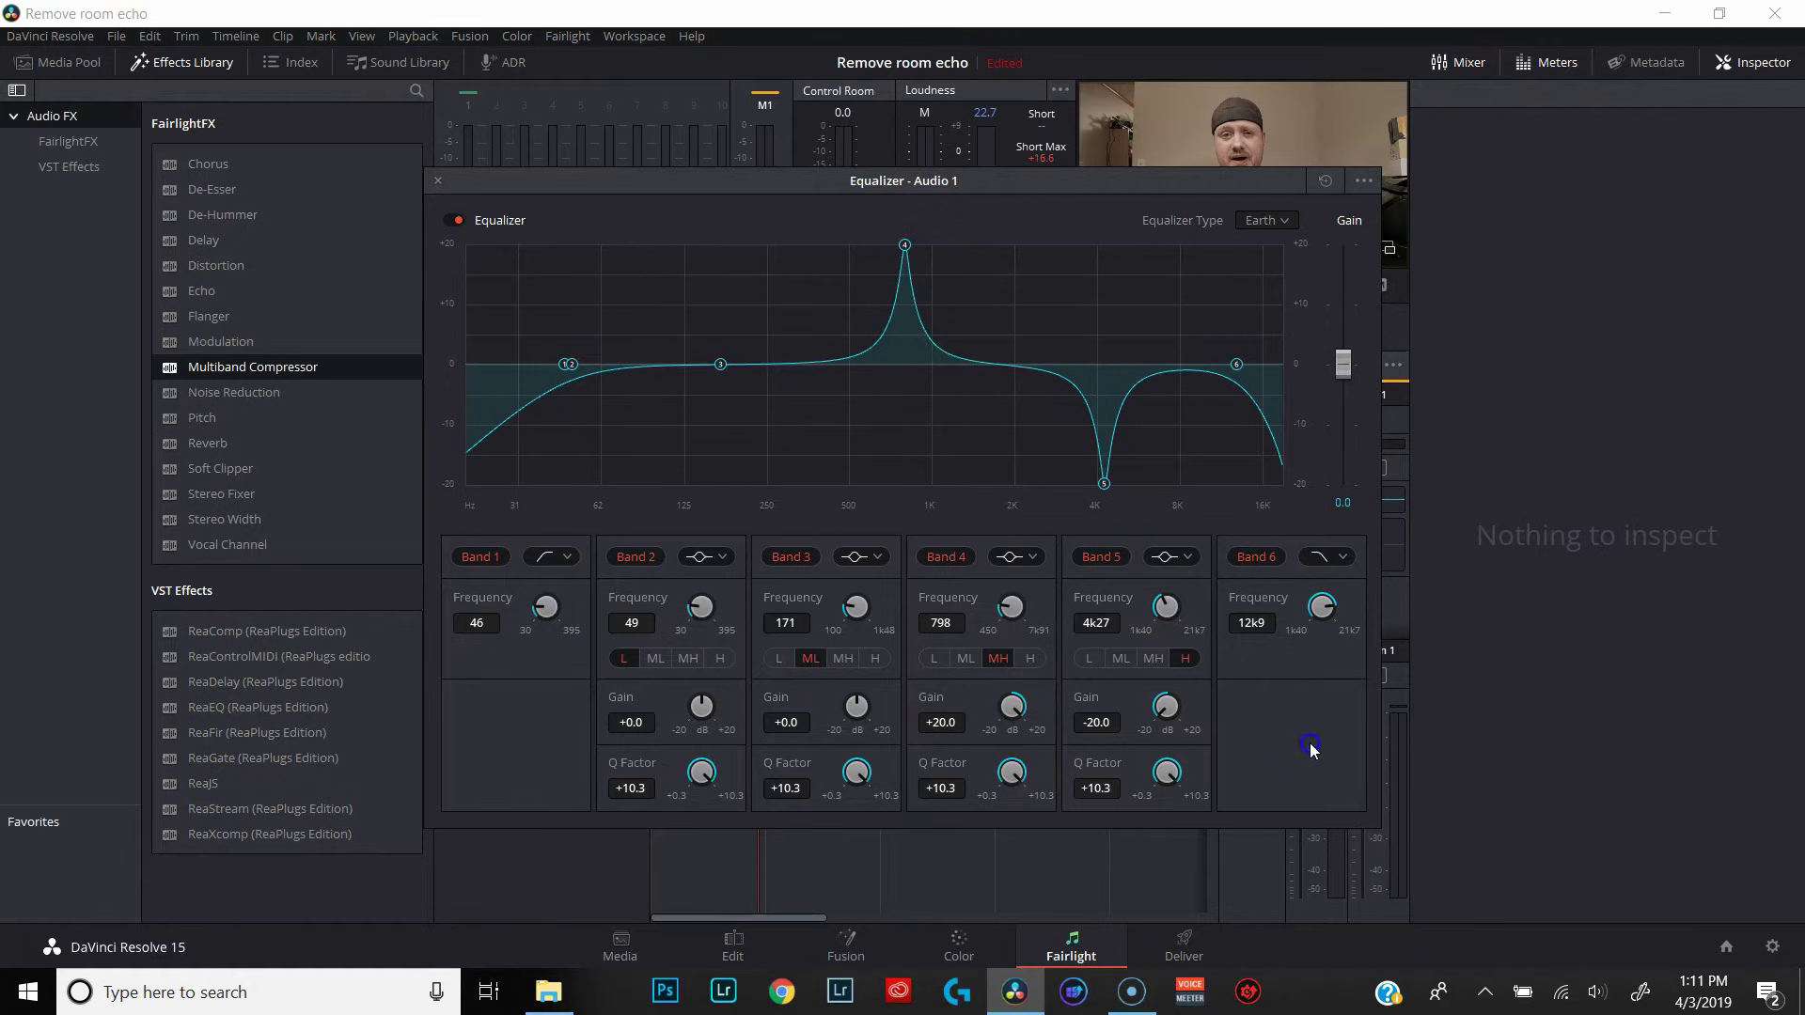
key(space)
drag(904, 246, 1026, 237)
drag(1023, 233, 1022, 234)
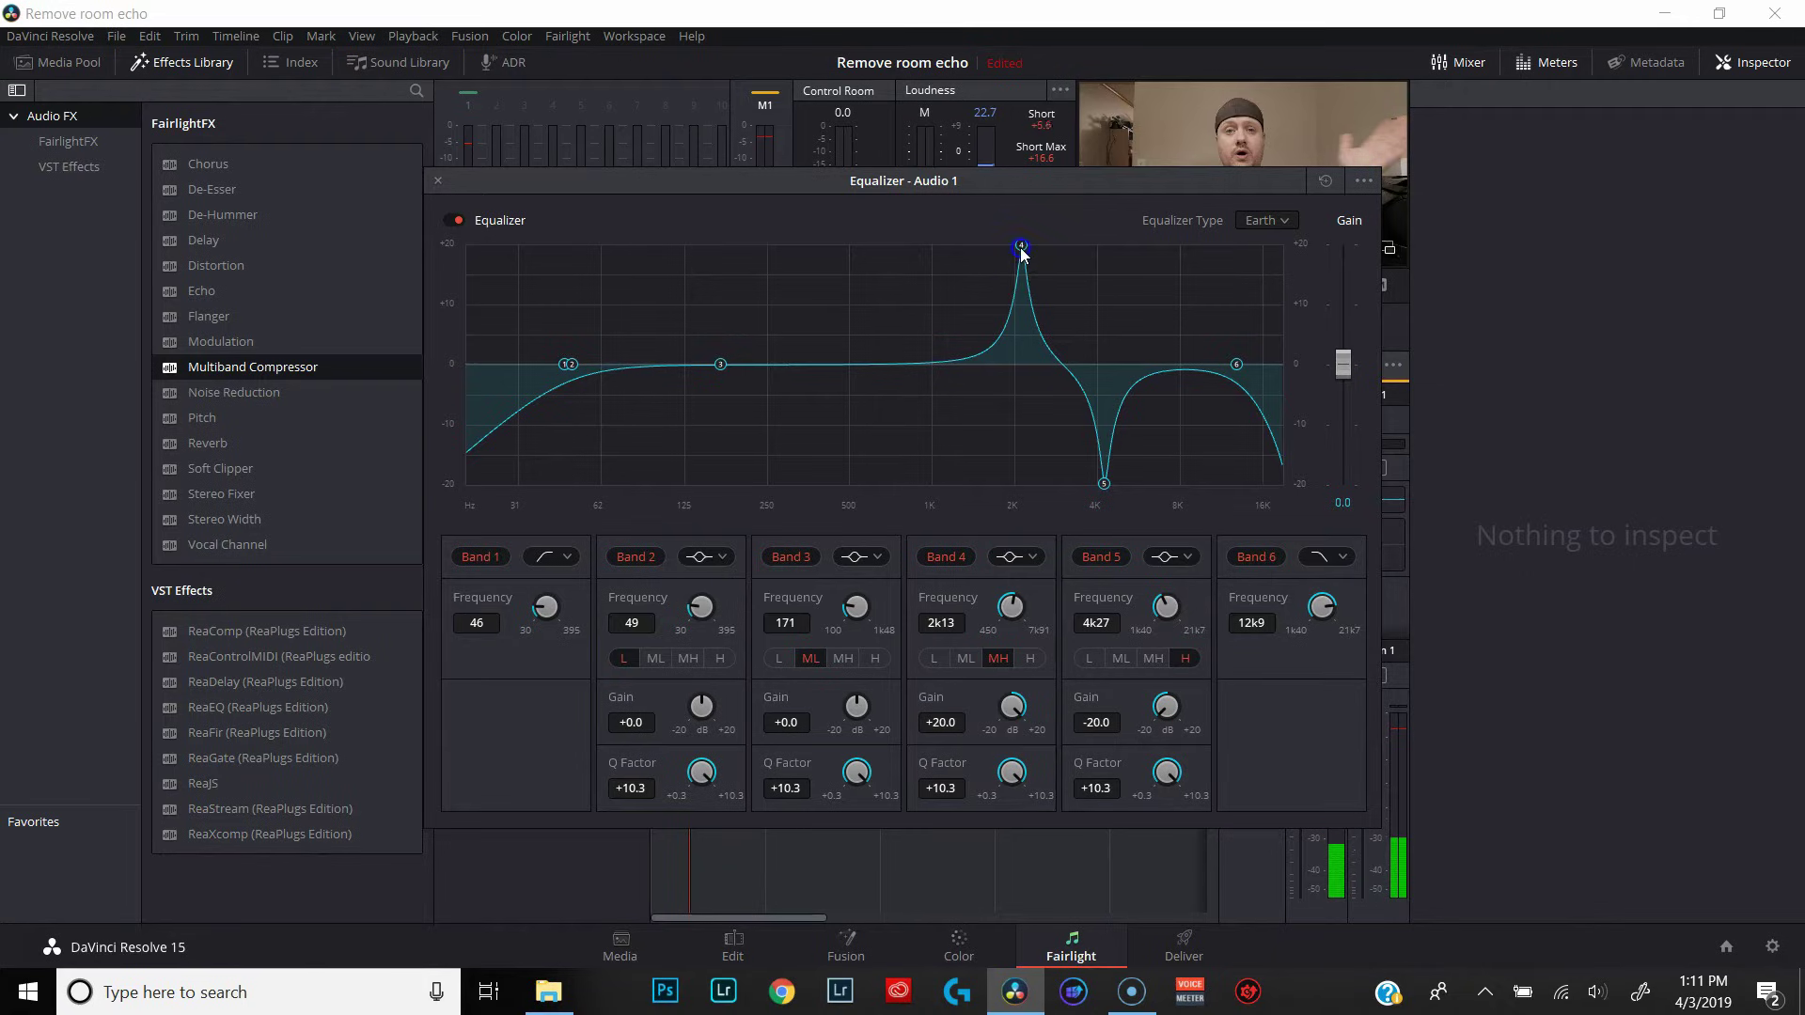
Notch Band 4 to -20 dB at 2k10, boost Band 3 and sweep it to about 1k03, then lower its gain.
drag(1022, 250, 1019, 483)
click(516, 811)
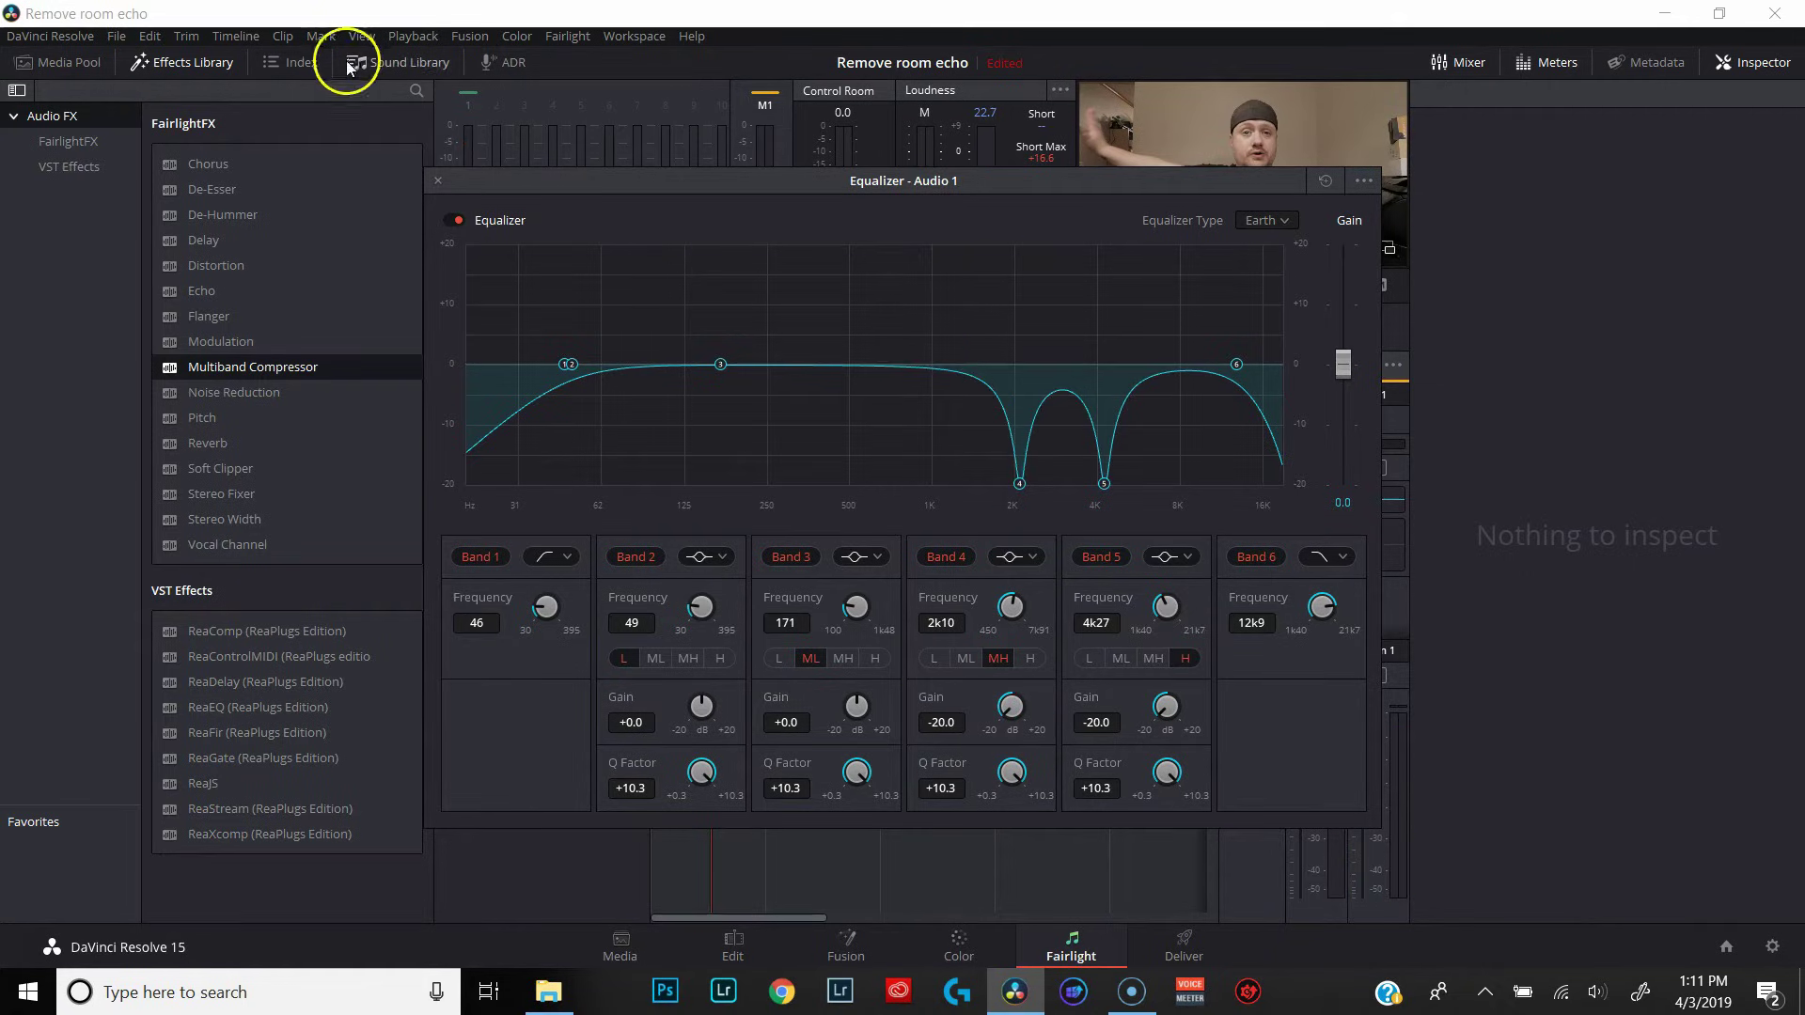
drag(720, 363, 720, 244)
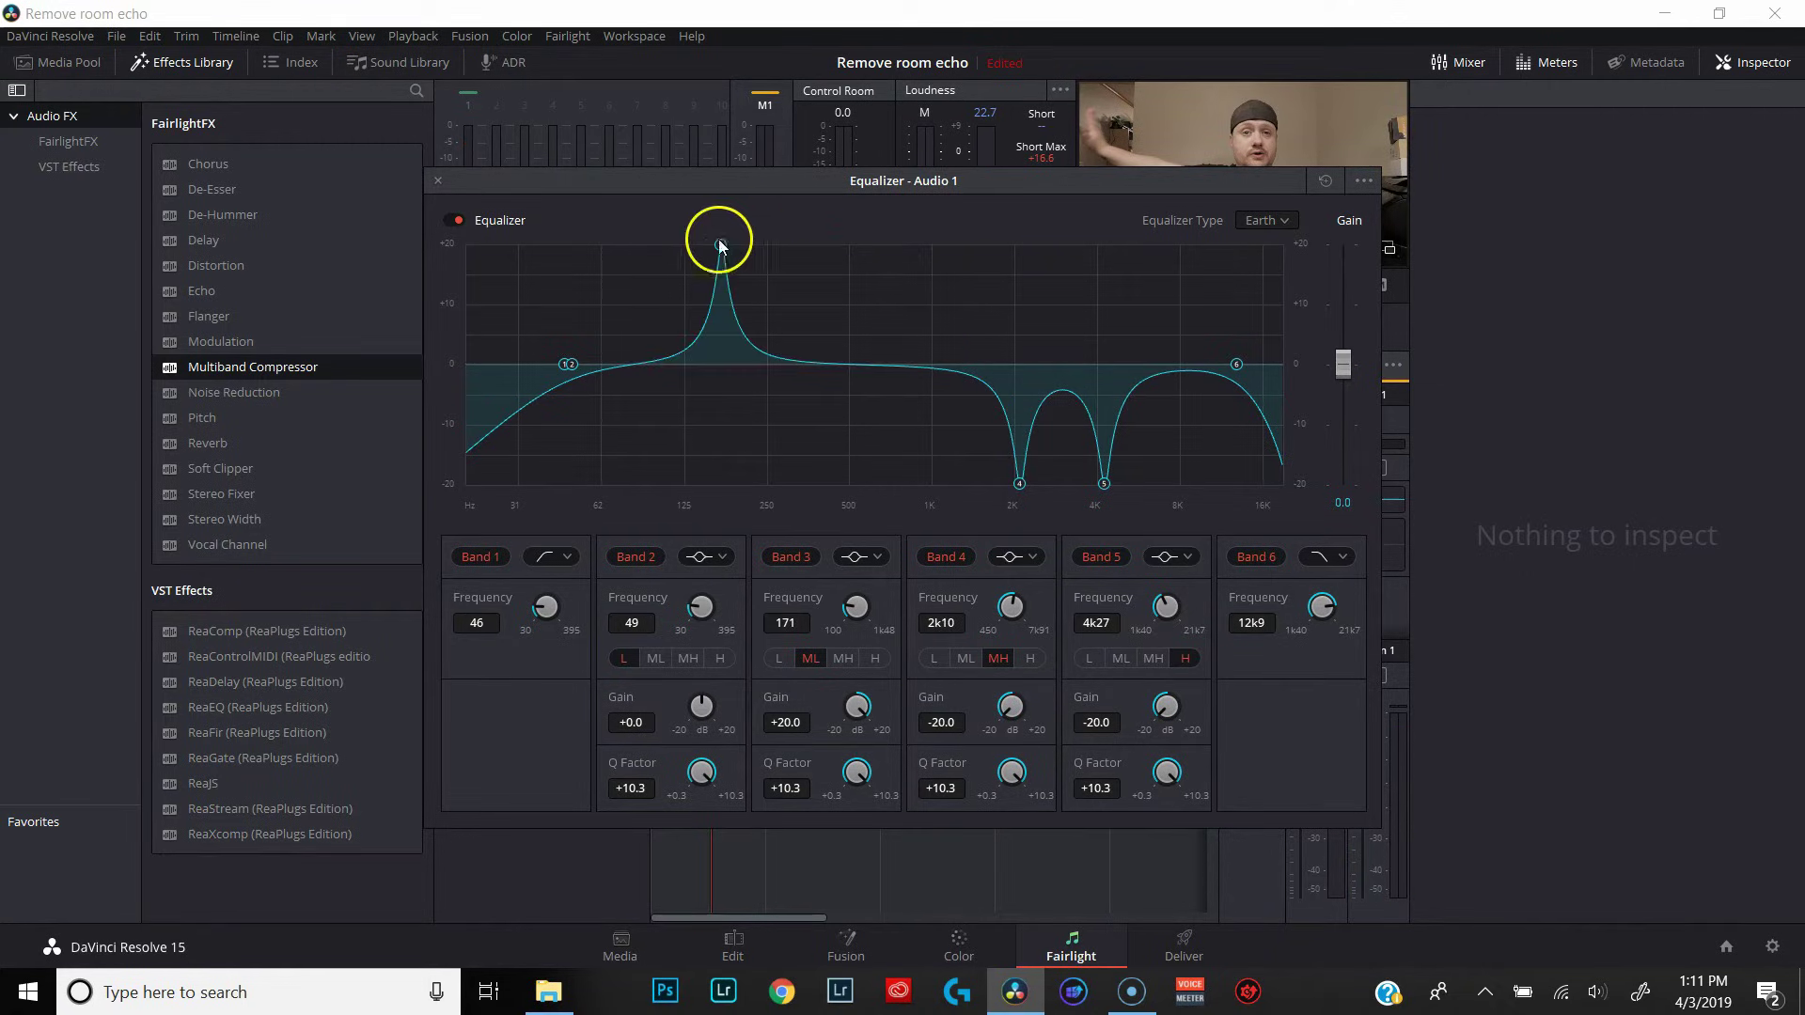
drag(720, 244, 936, 227)
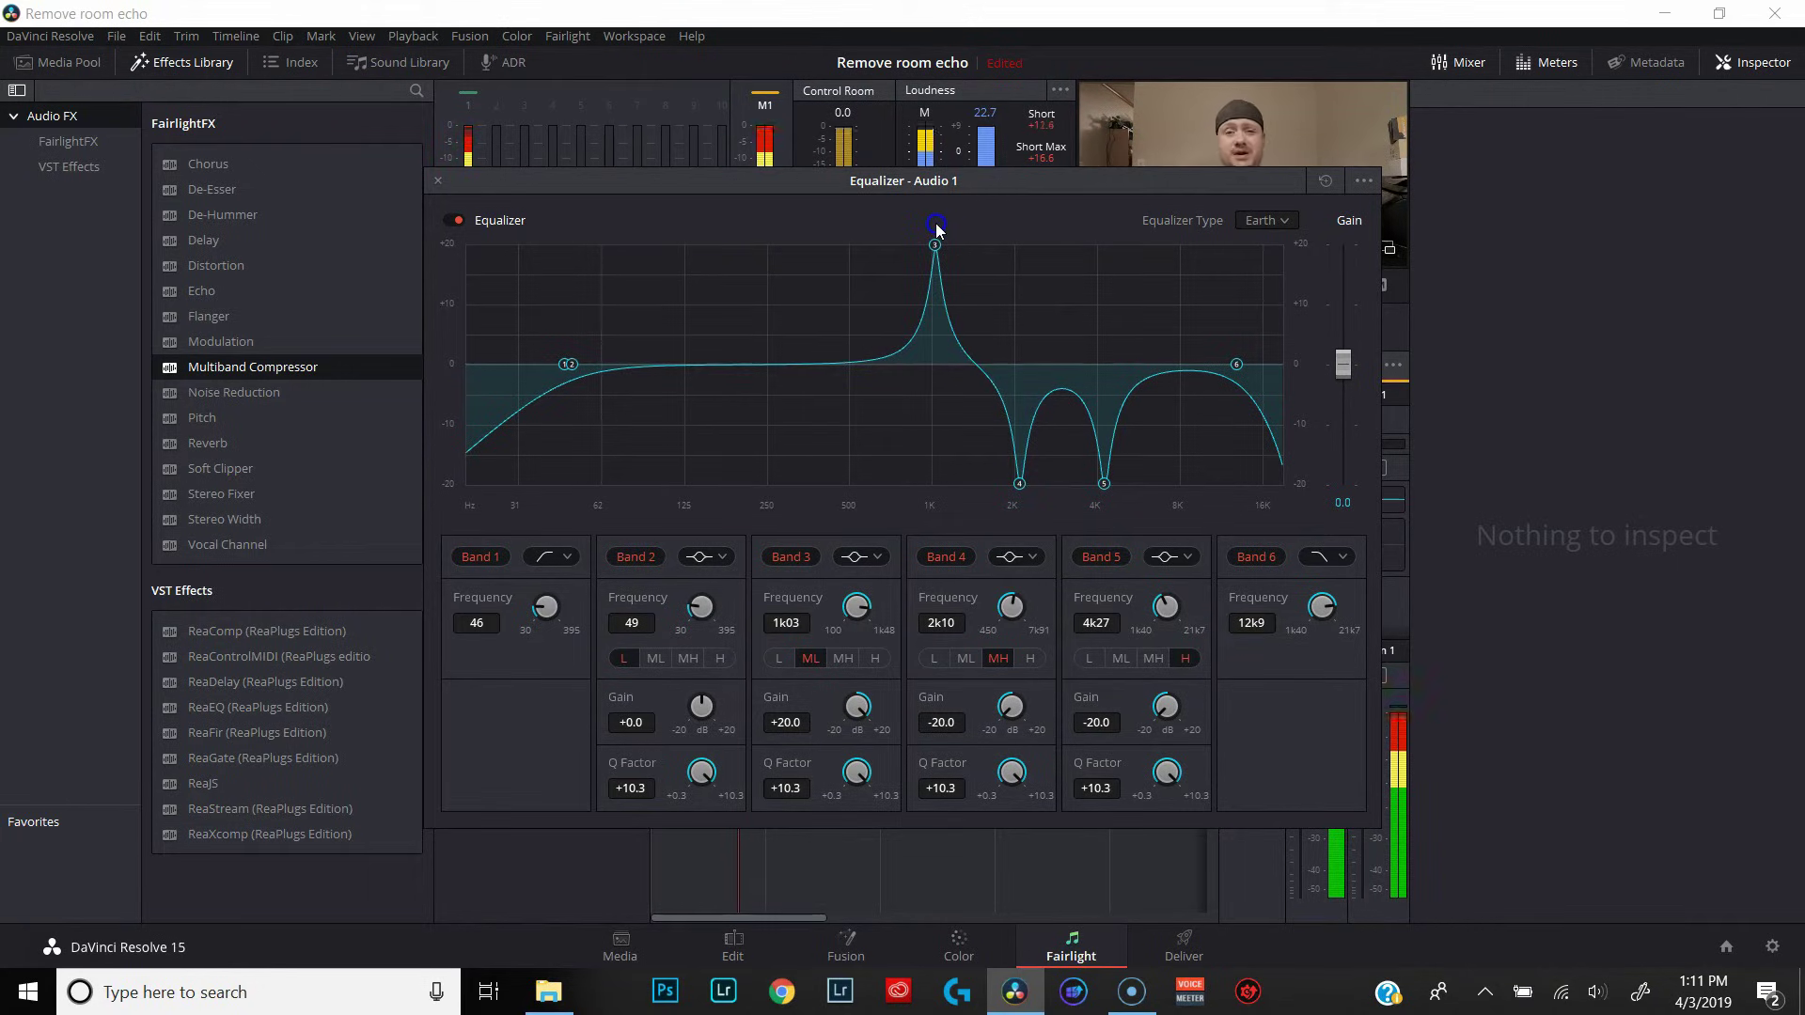
mouse_move(936, 227)
mouse_down()
mouse_move(922, 209)
mouse_move(937, 244)
mouse_up()
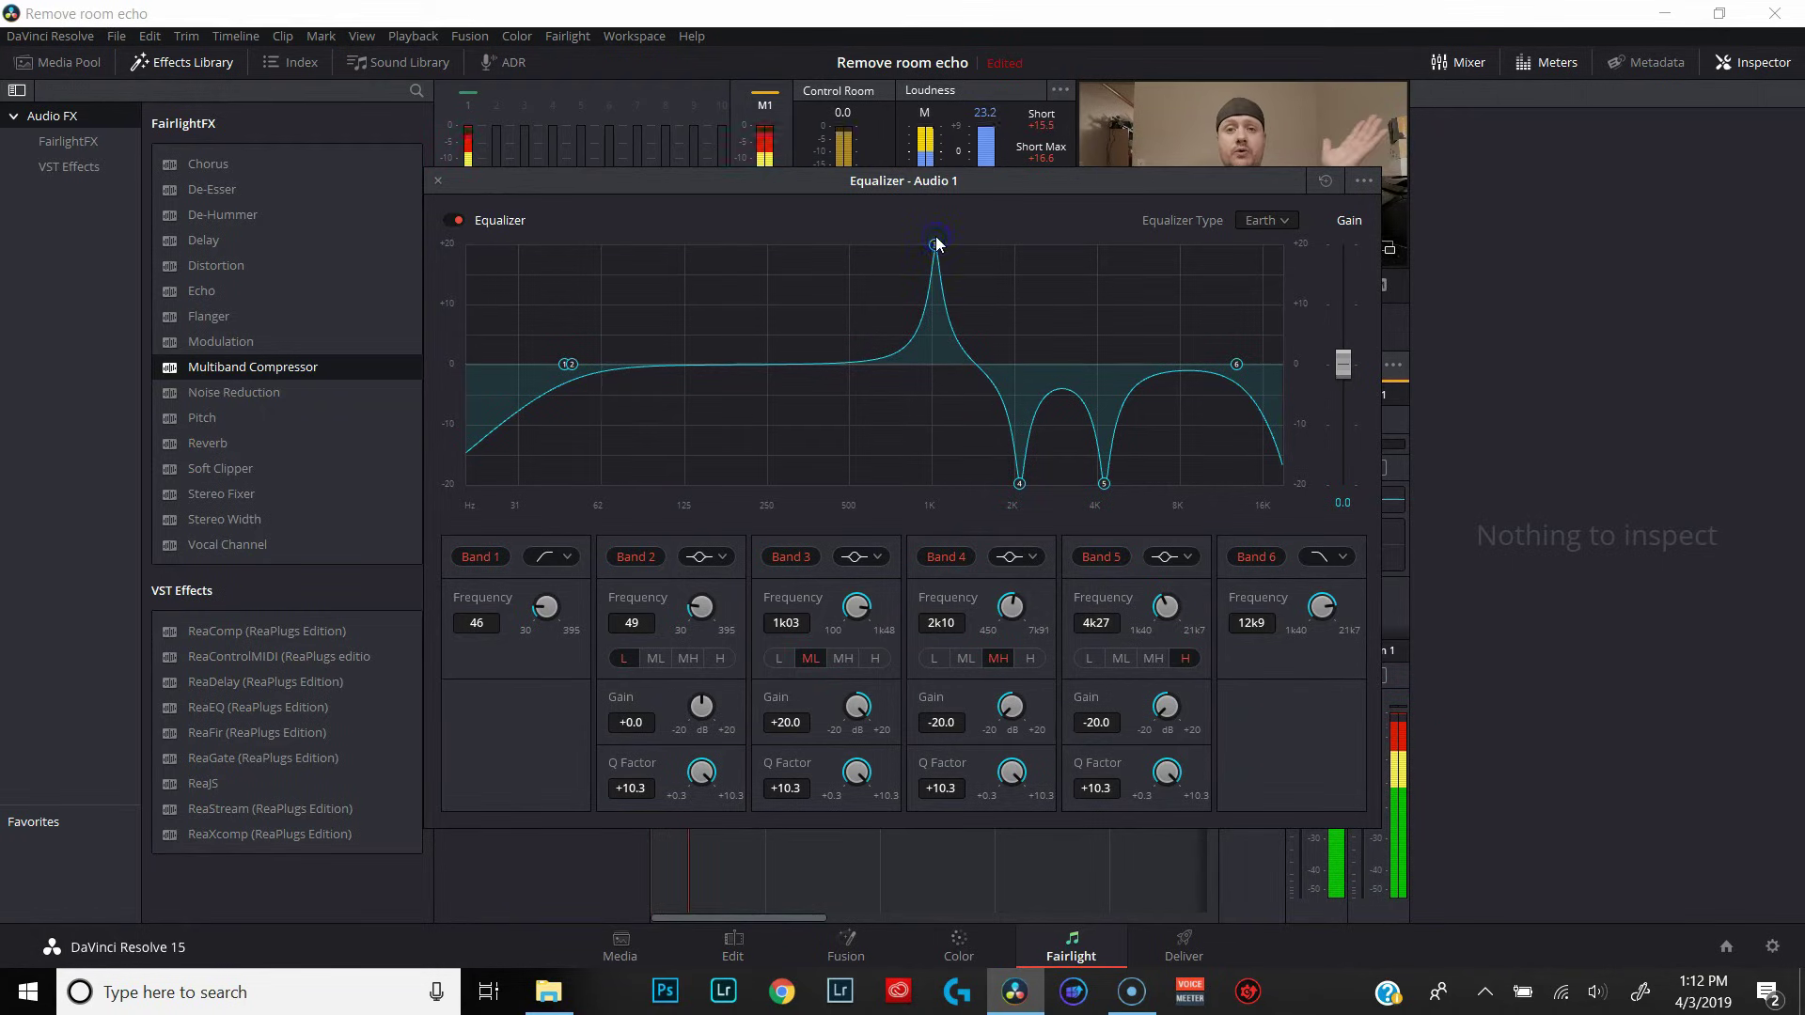
drag(862, 724, 457, 814)
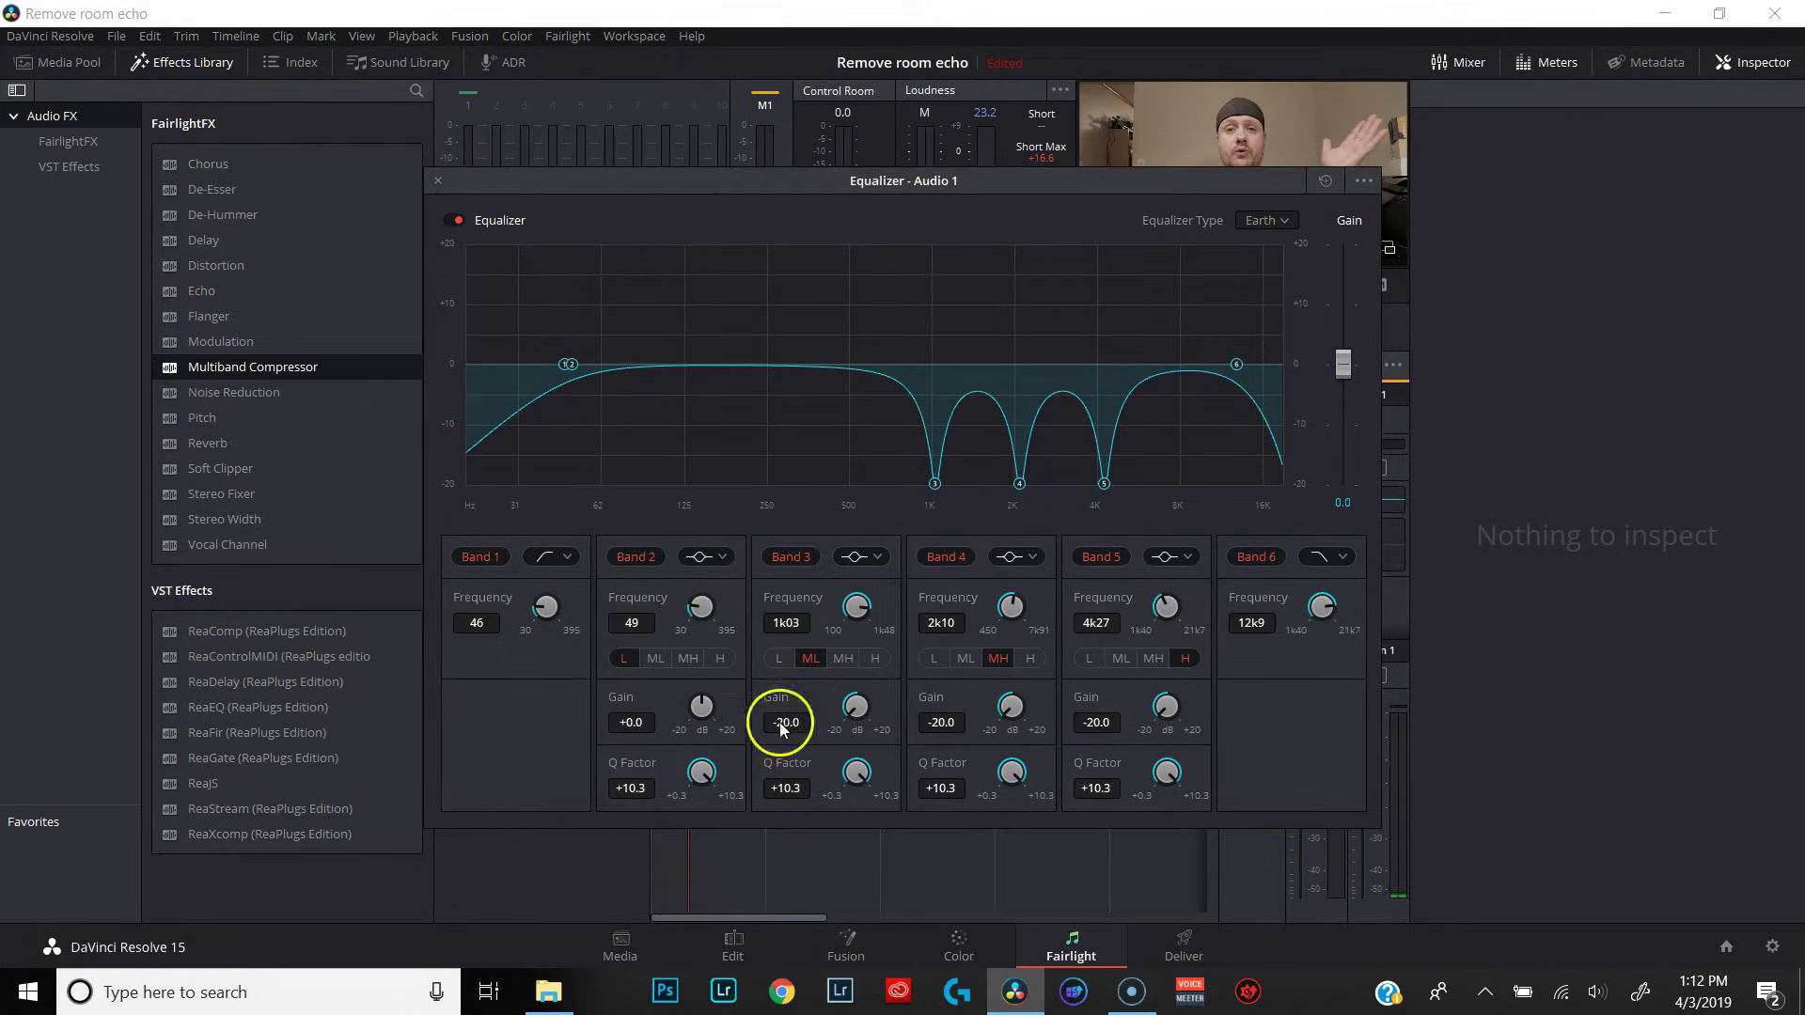
Boost Band 2 +20 dB, sweep its peak down to about 488, then cut it to -20 dB.
drag(702, 708, 1136, 536)
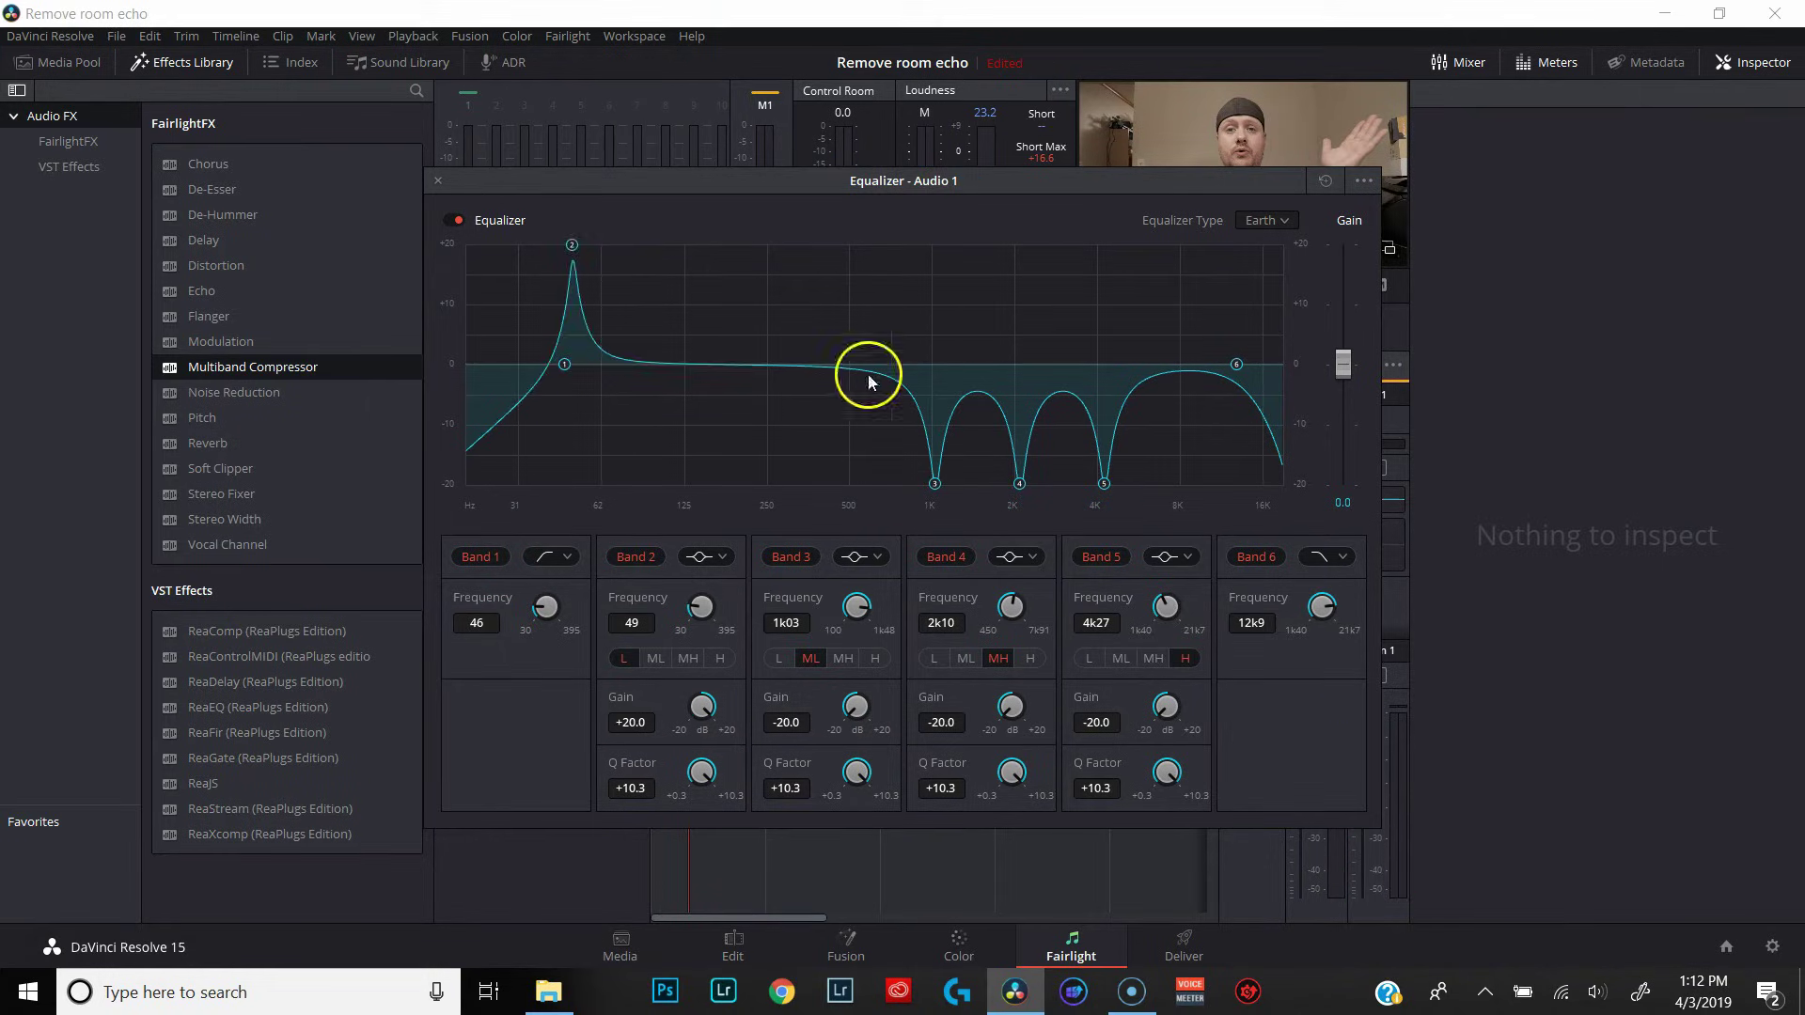
drag(569, 248, 879, 175)
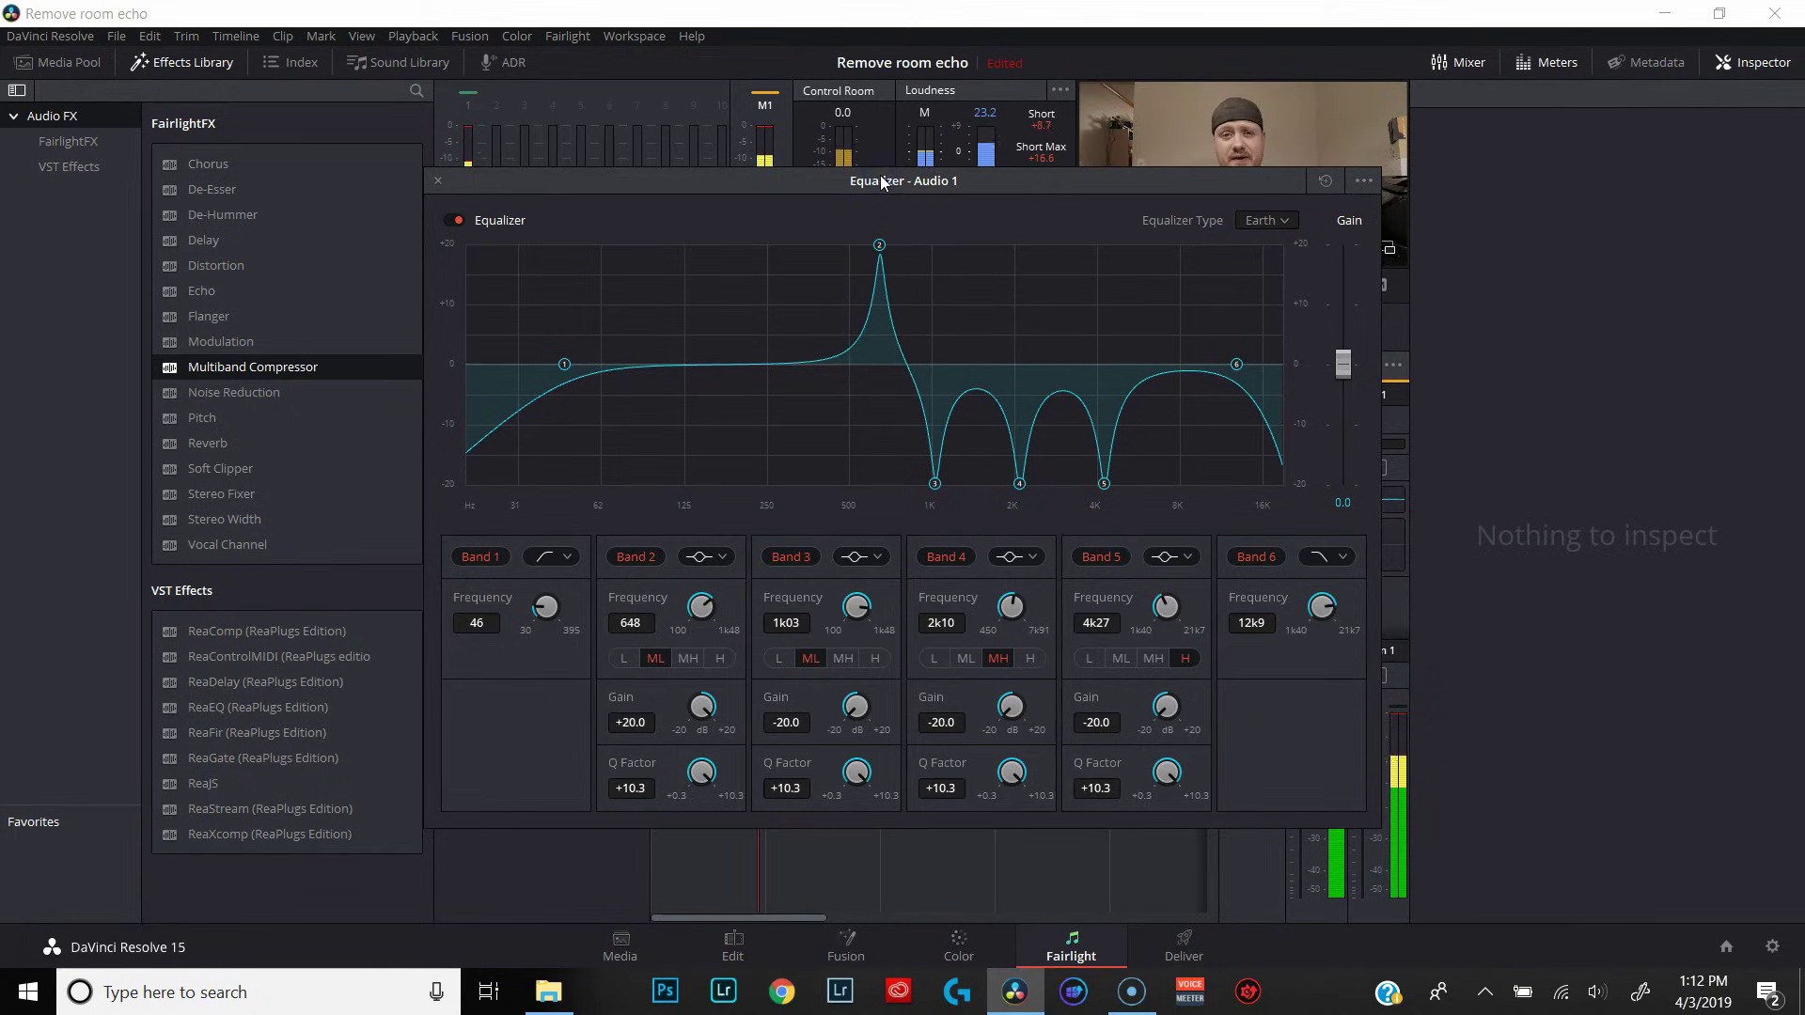
drag(887, 224, 847, 209)
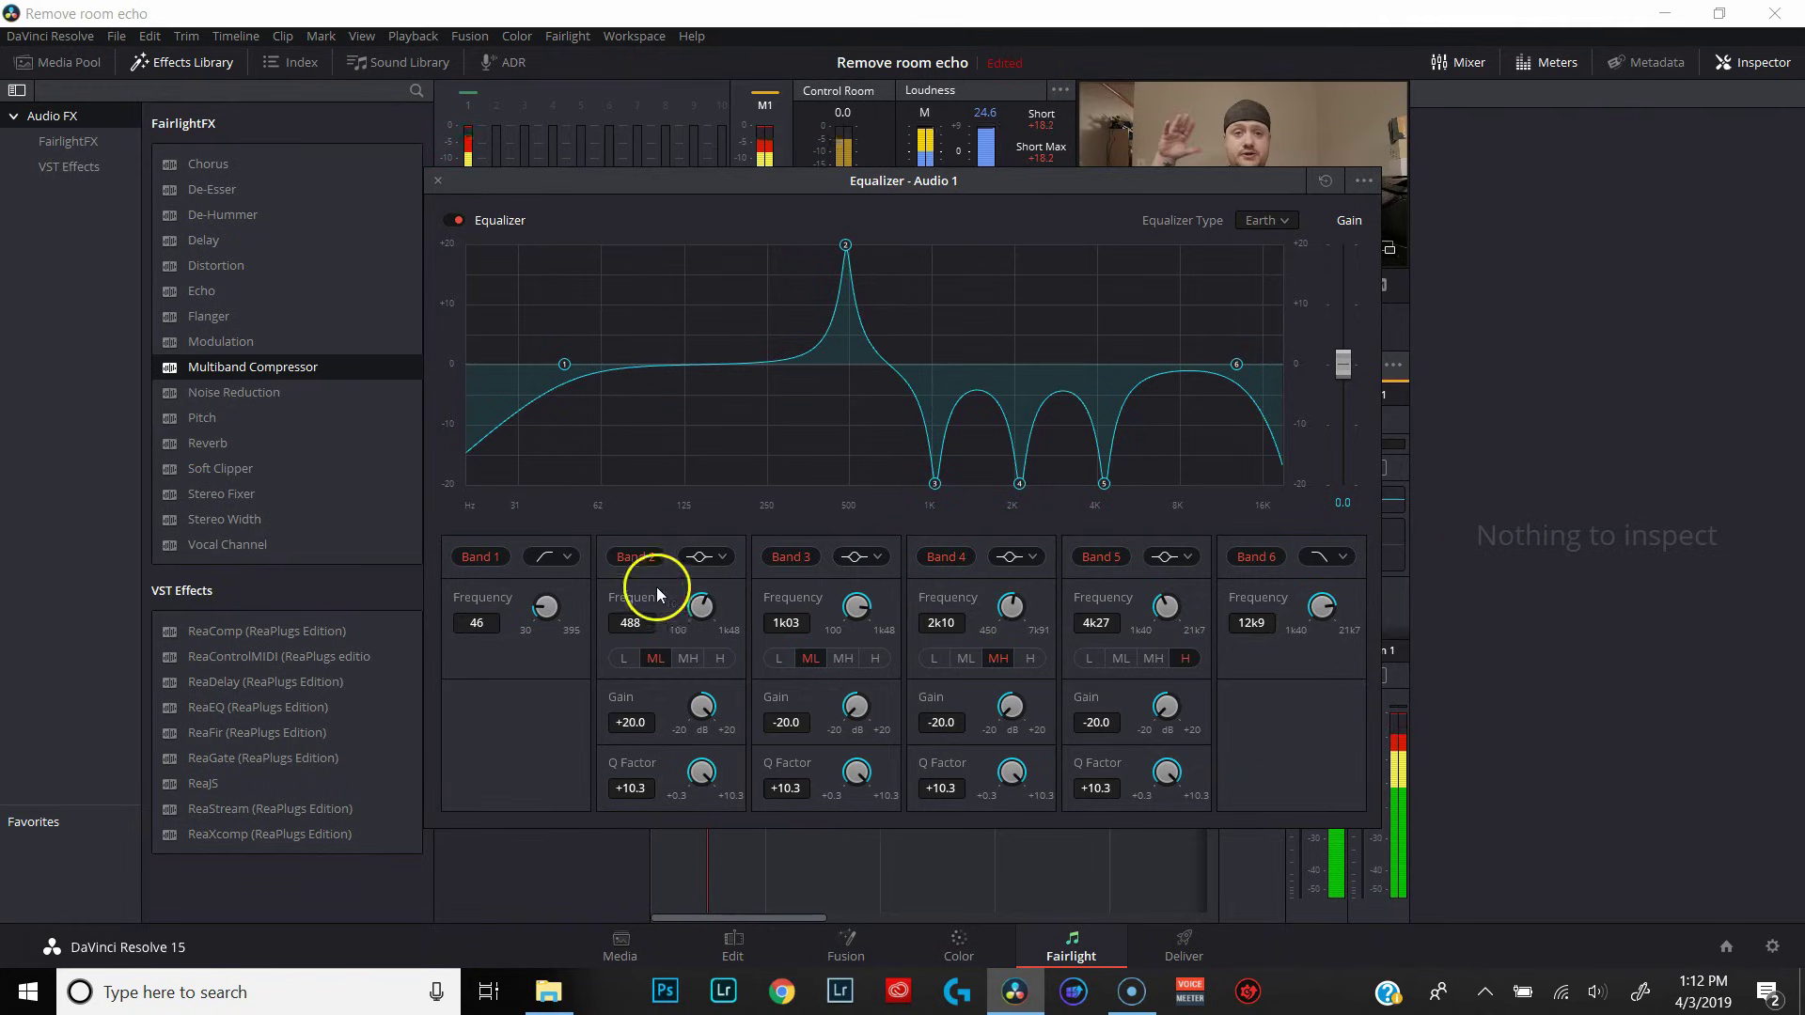
click(704, 706)
drag(704, 706, 415, 746)
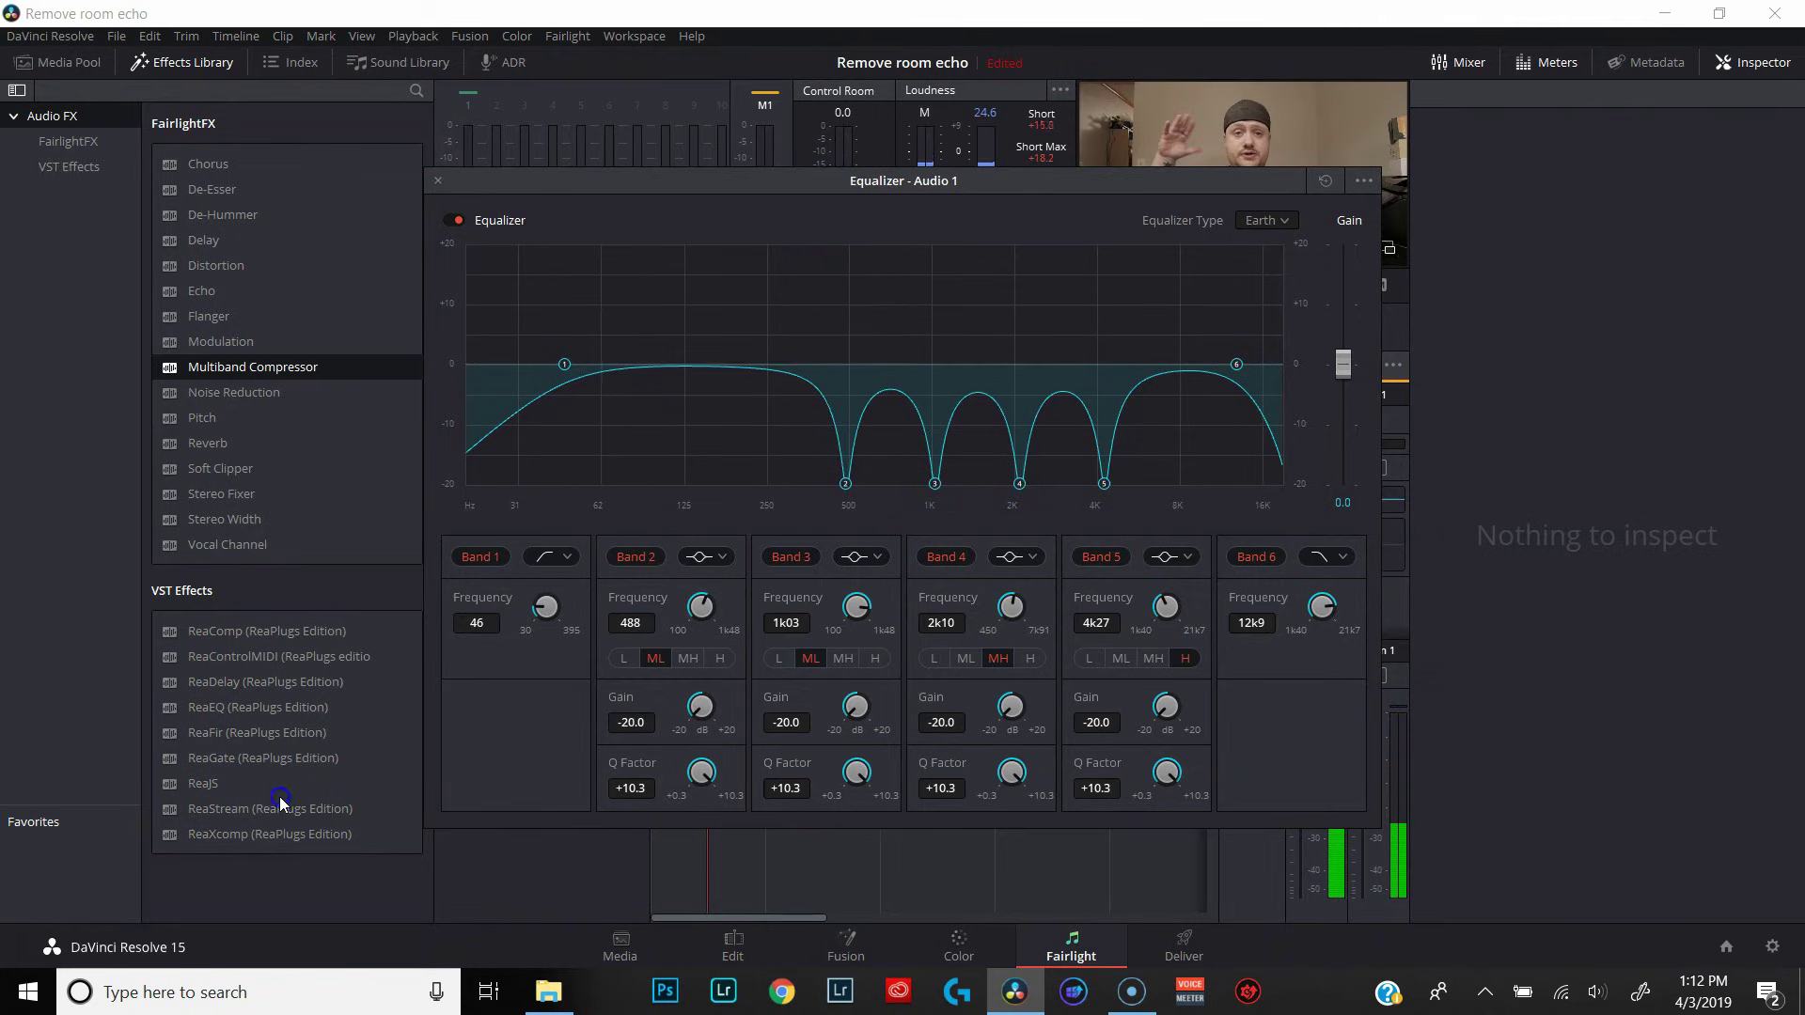